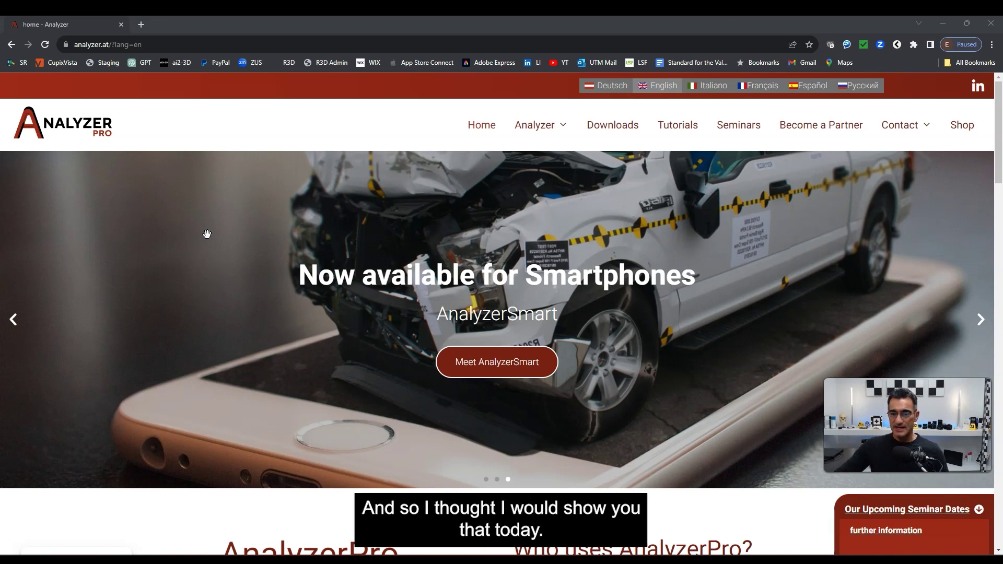
Switch to AnalyzerPro and open the photogrammetry/laser scan import for a landscape or static object.
{"action": "left_click", "coordinate": [943, 23]}
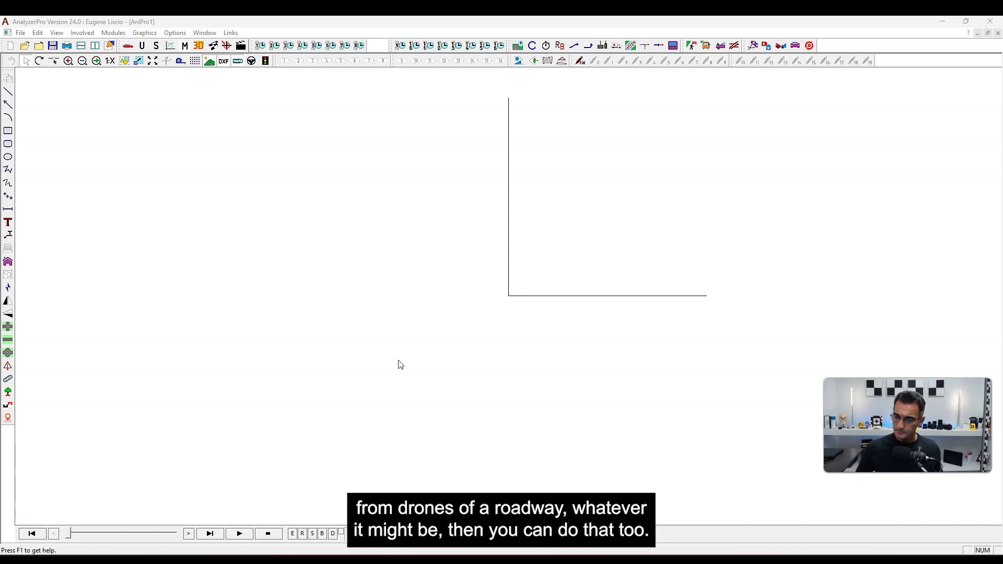
{"action": "left_click", "coordinate": [504, 231]}
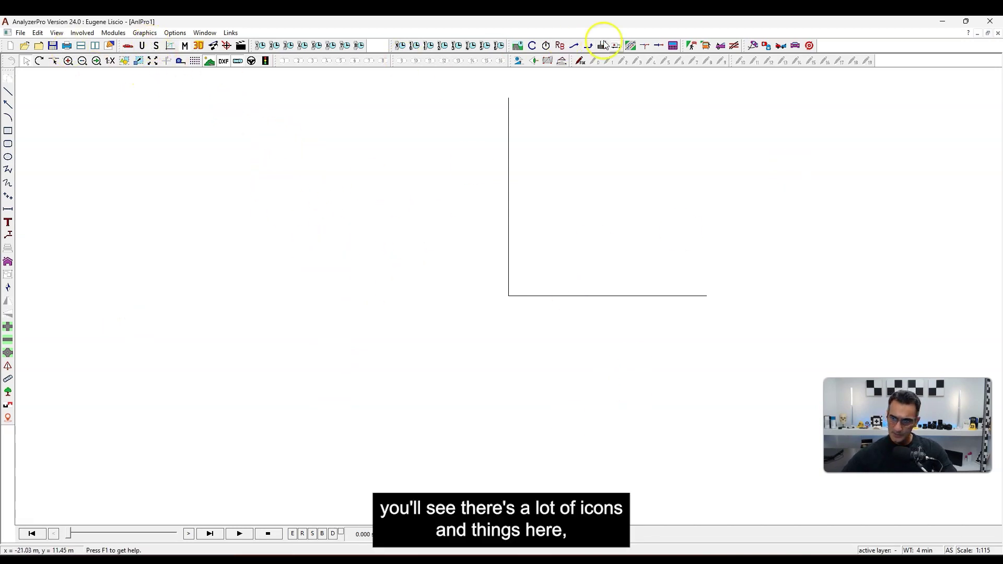
{"action": "left_click", "coordinate": [145, 33]}
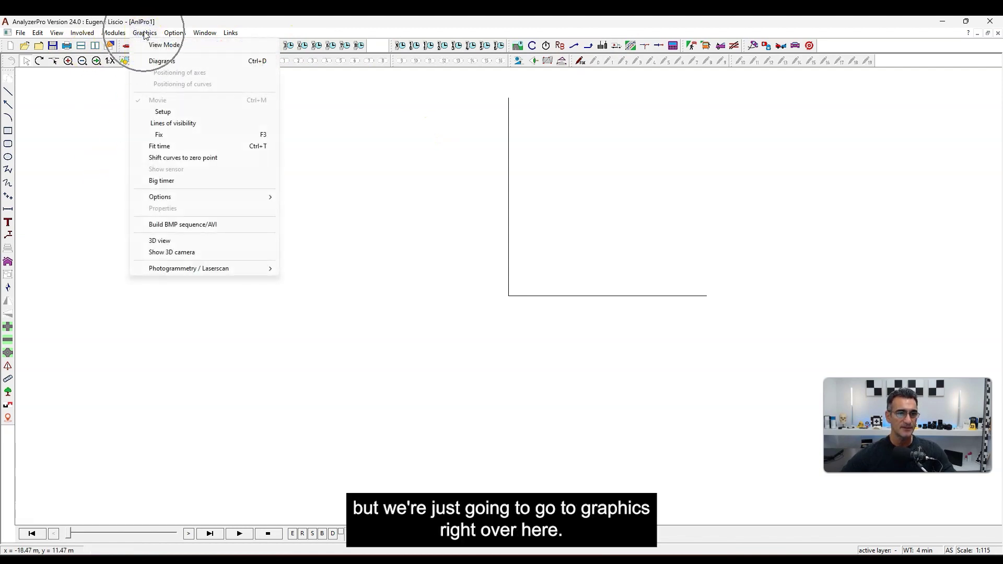
{"action": "mouse_move", "coordinate": [172, 269]}
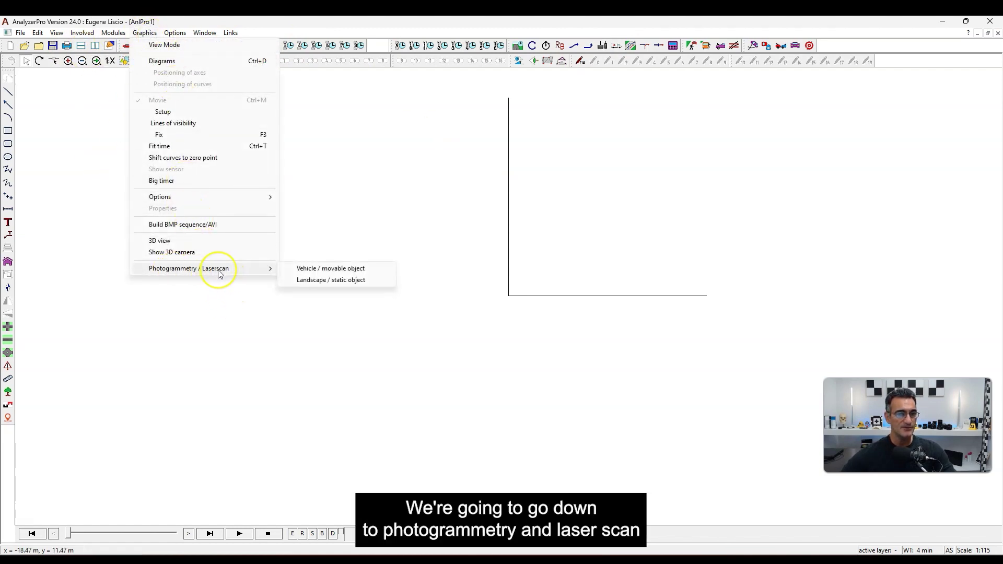
{"action": "left_click", "coordinate": [370, 281]}
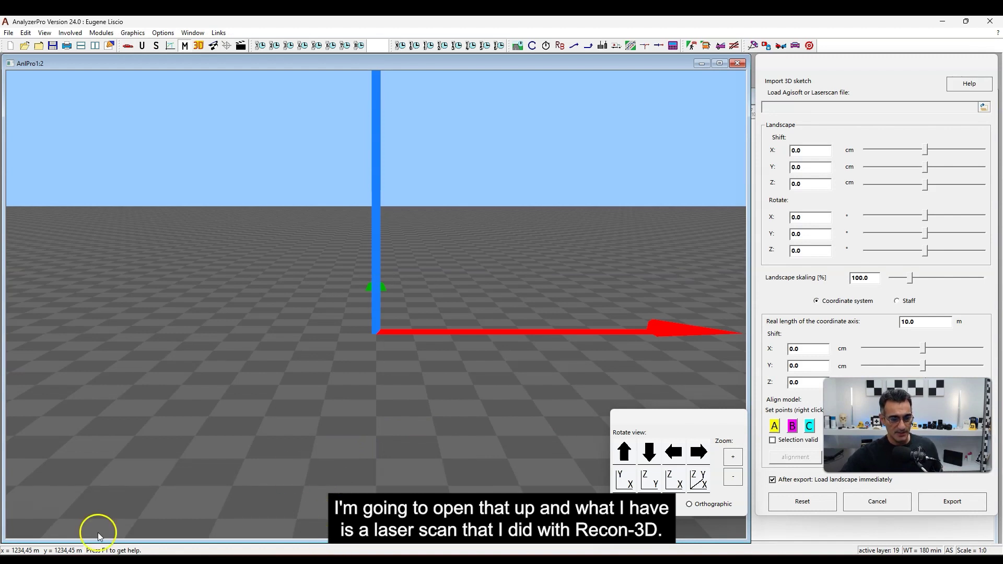
Open the Ramp E57 scan from the Ramp folder in CloudCompare.
{"action": "left_click", "coordinate": [213, 554]}
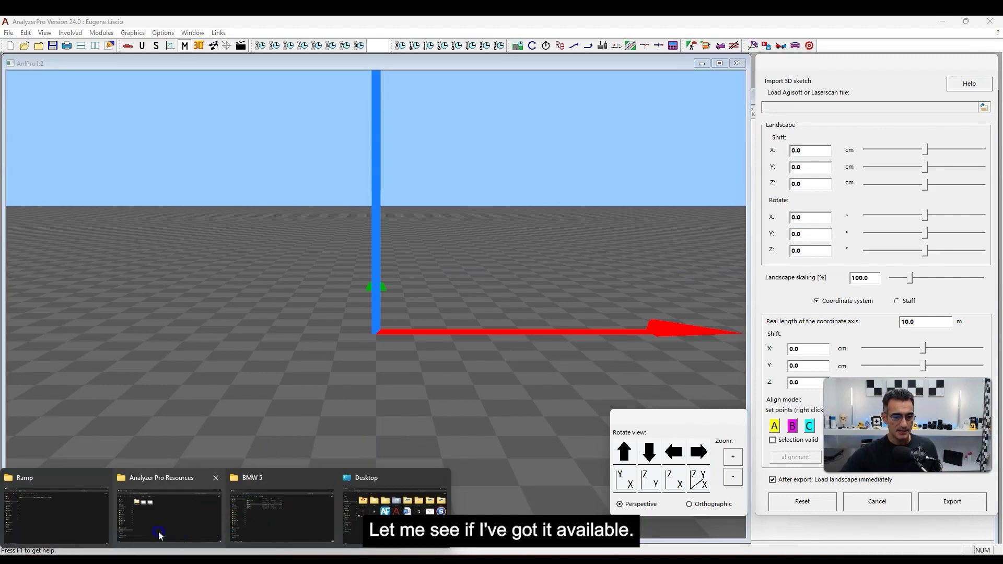
{"action": "left_click", "coordinate": [96, 515]}
{"action": "double_click", "coordinate": [165, 109]}
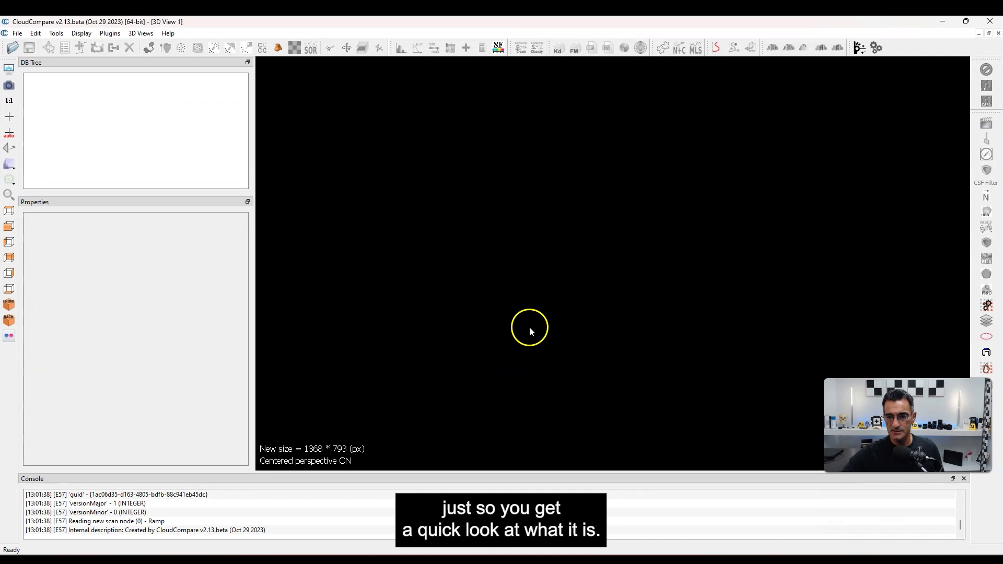
Examine the ramp point cloud from several angles and check the number of points in its properties.
{"action": "left_click_drag", "start_coordinate": [519, 306], "coordinate": [522, 334]}
{"action": "scroll", "coordinate": [522, 334], "scroll_direction": "up", "scroll_amount": 6}
{"action": "left_click_drag", "start_coordinate": [423, 300], "coordinate": [505, 409]}
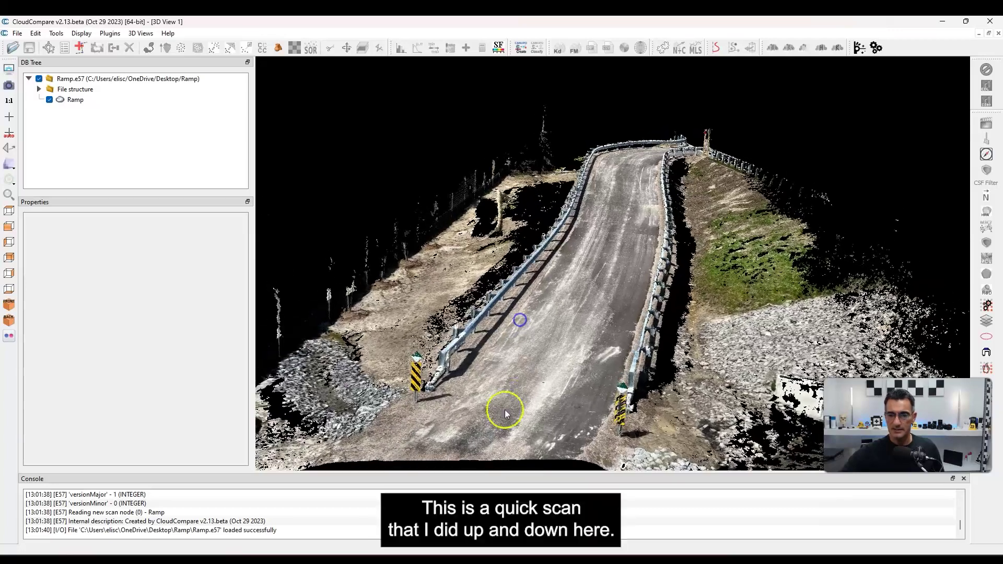
{"action": "scroll", "coordinate": [607, 265], "scroll_direction": "down", "scroll_amount": 4}
{"action": "scroll", "coordinate": [589, 297], "scroll_direction": "up", "scroll_amount": 1}
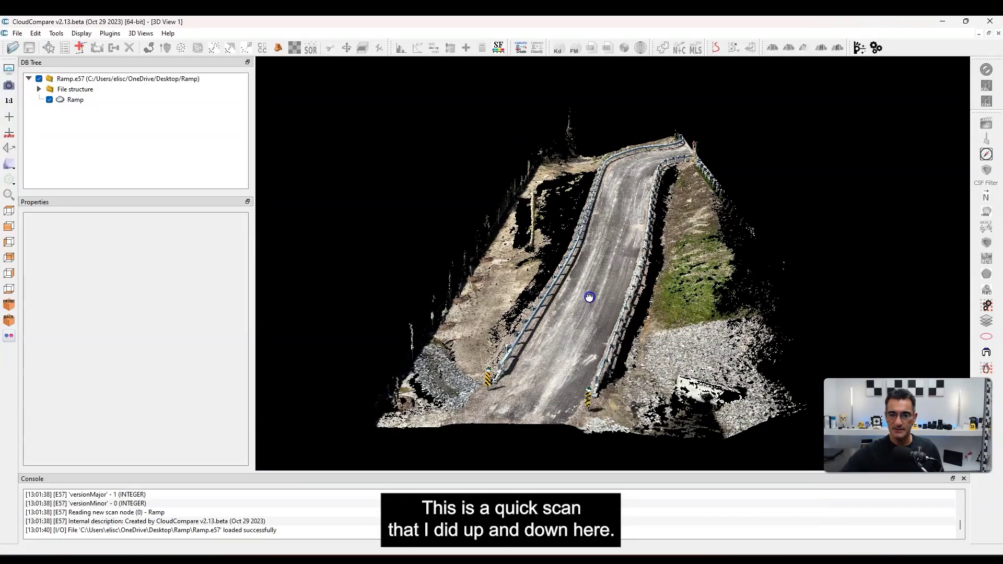
{"action": "left_click", "coordinate": [73, 100]}
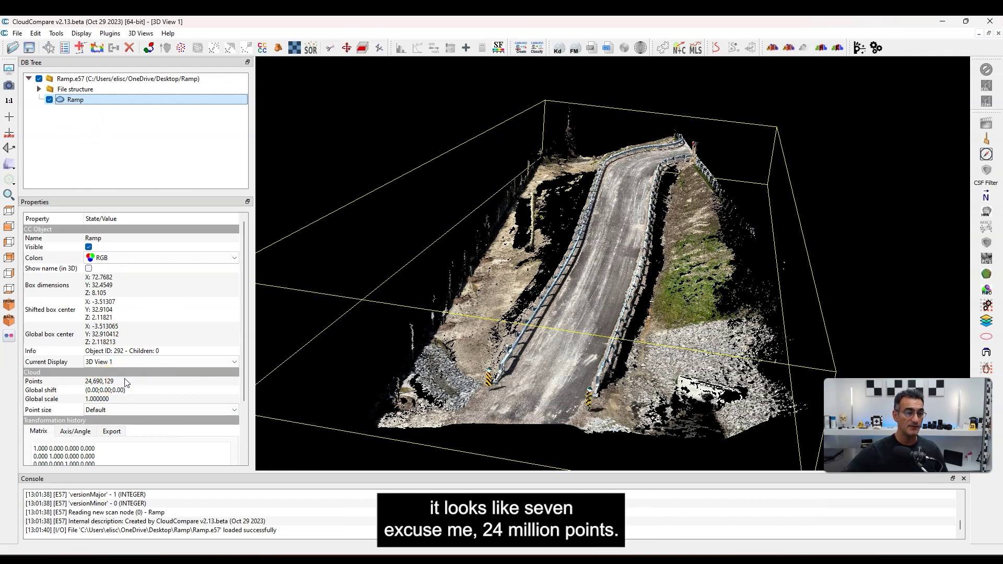
{"action": "left_click", "coordinate": [312, 349]}
{"action": "left_click_drag", "start_coordinate": [727, 291], "coordinate": [573, 314]}
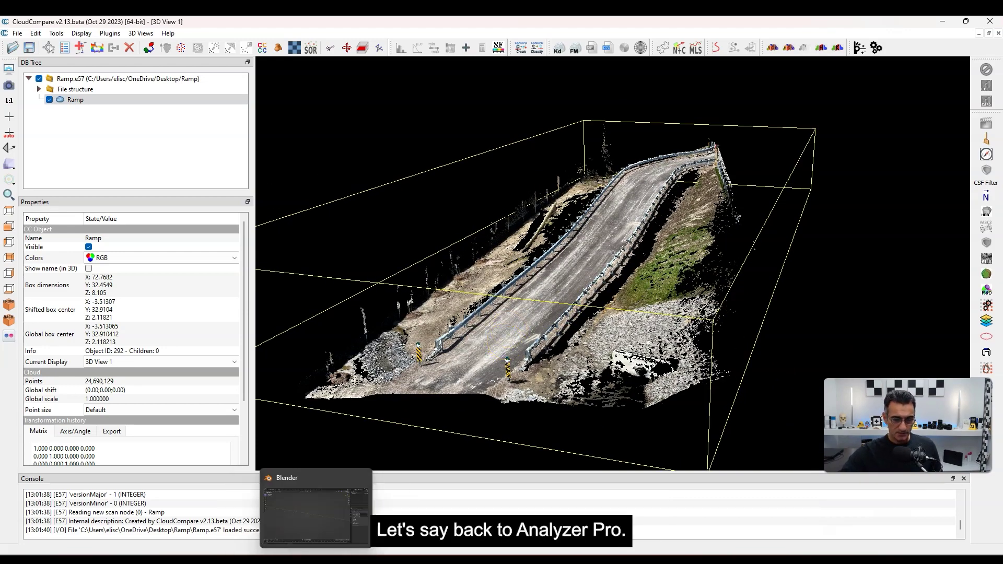
Switch back to AnalyzerPro and load Ramp.e57 from the Ramp folder into the 3D sketch import.
{"action": "left_click", "coordinate": [316, 560]}
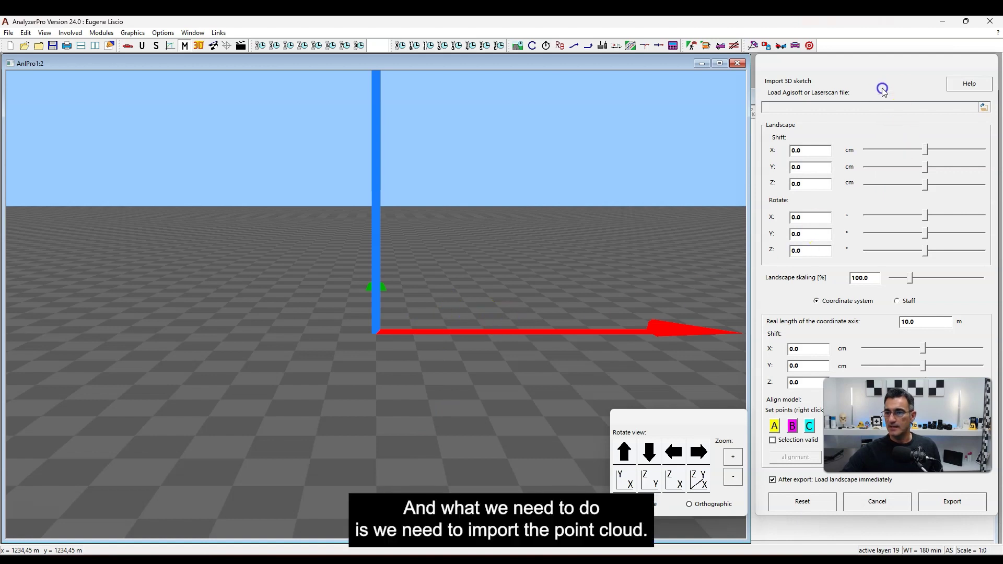
{"action": "left_click", "coordinate": [868, 210]}
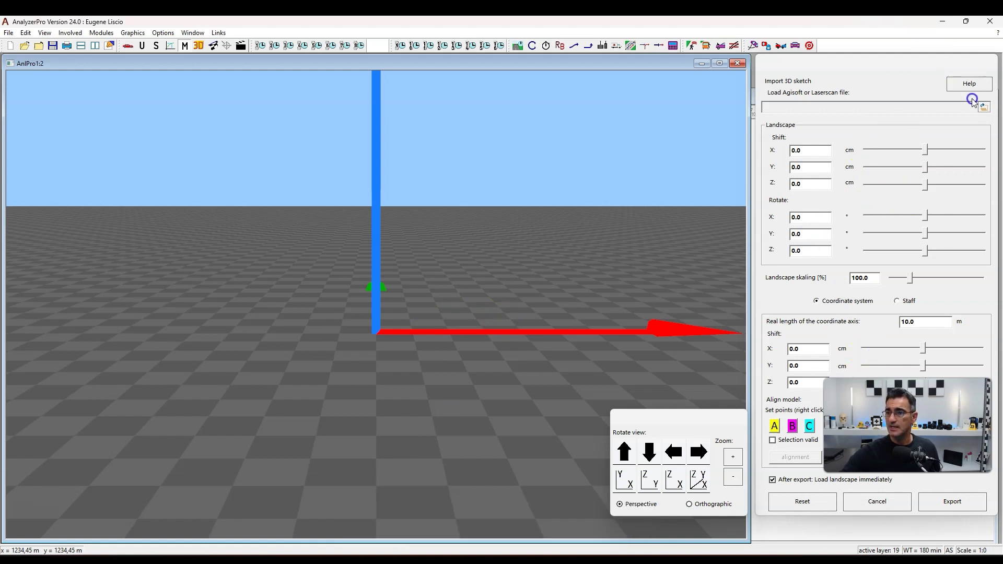
{"action": "left_click", "coordinate": [985, 108]}
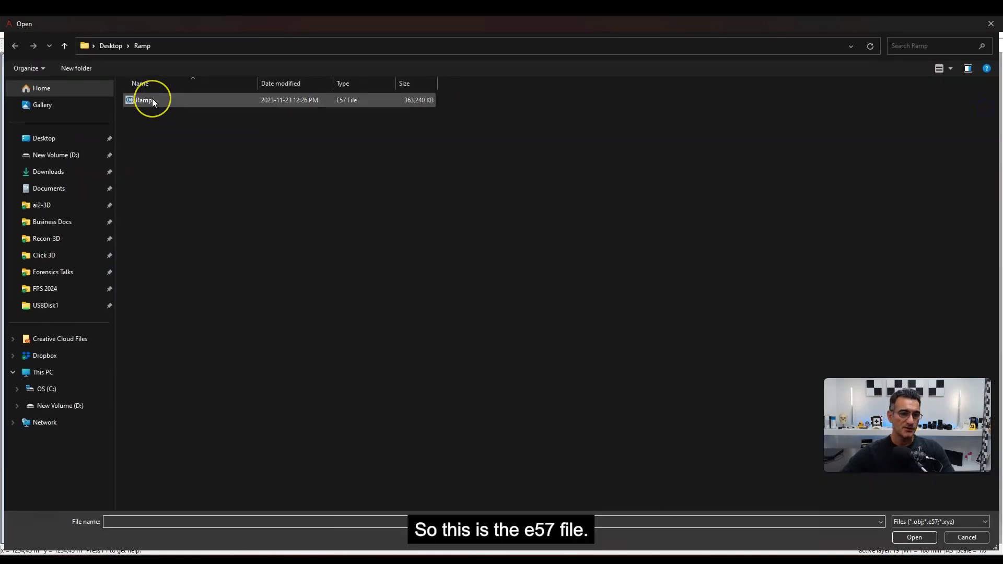
{"action": "double_click", "coordinate": [151, 101]}
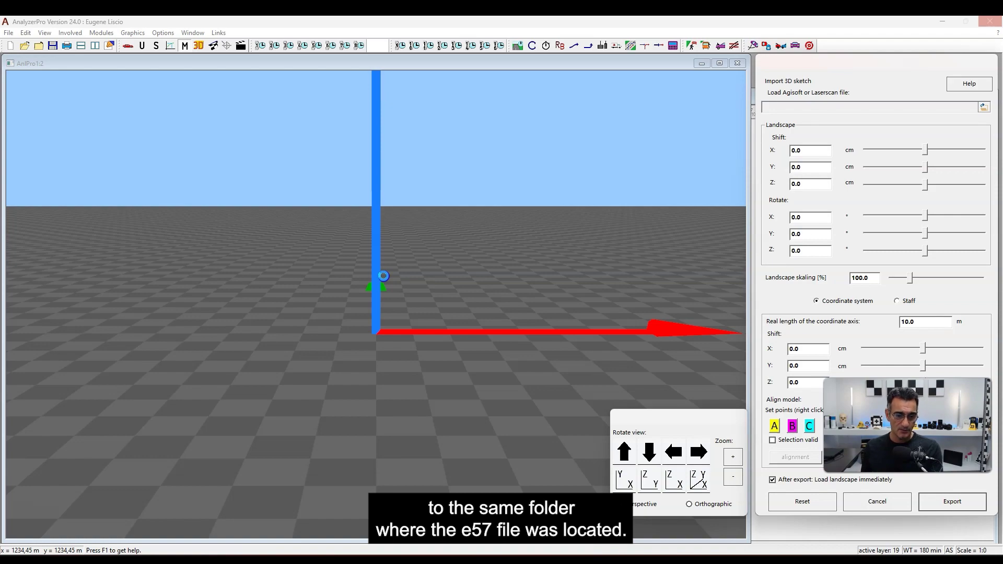
Examine the imported ramp model for gaps and stray data, and check the generated files in the Ramp folder.
{"action": "left_click_drag", "start_coordinate": [287, 318], "coordinate": [412, 387]}
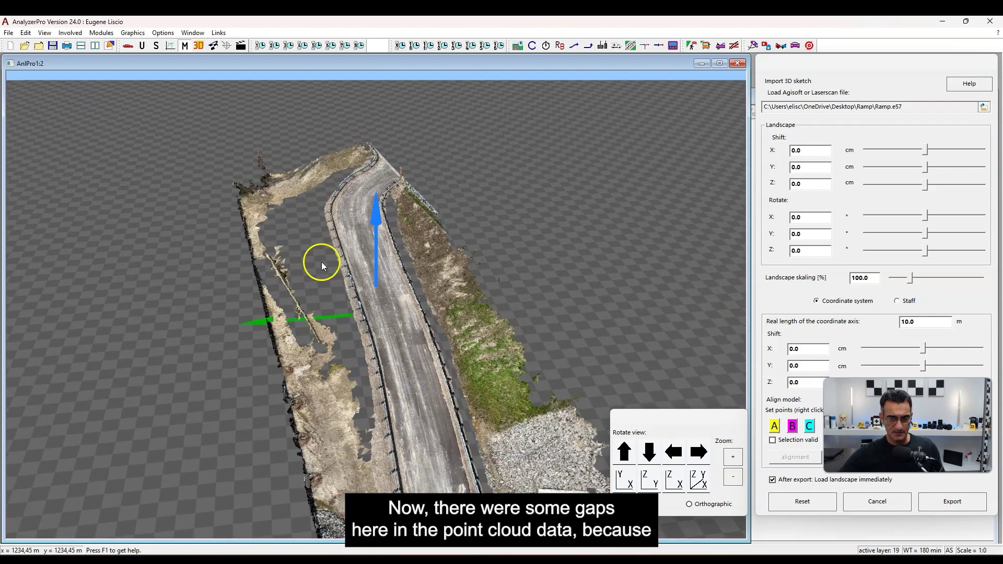
{"action": "left_click_drag", "start_coordinate": [399, 223], "coordinate": [369, 333]}
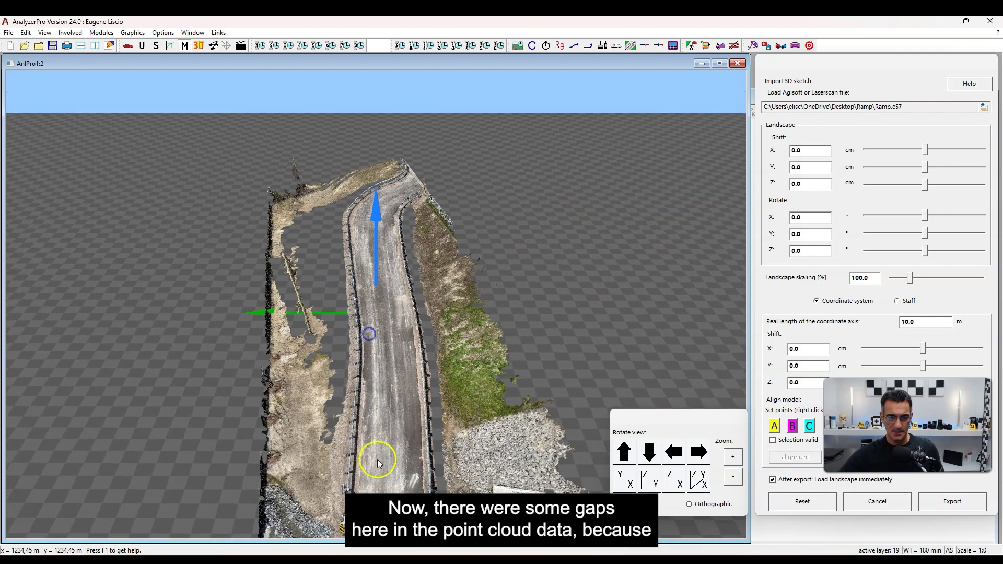
{"action": "left_click_drag", "start_coordinate": [396, 405], "coordinate": [404, 381]}
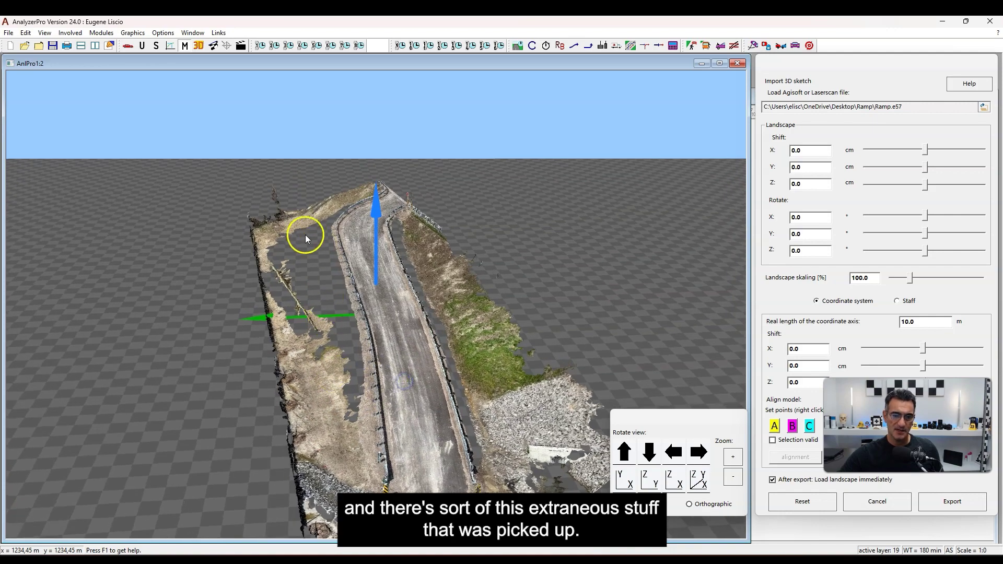
{"action": "left_click_drag", "start_coordinate": [481, 364], "coordinate": [280, 366]}
{"action": "left_click", "coordinate": [301, 358]}
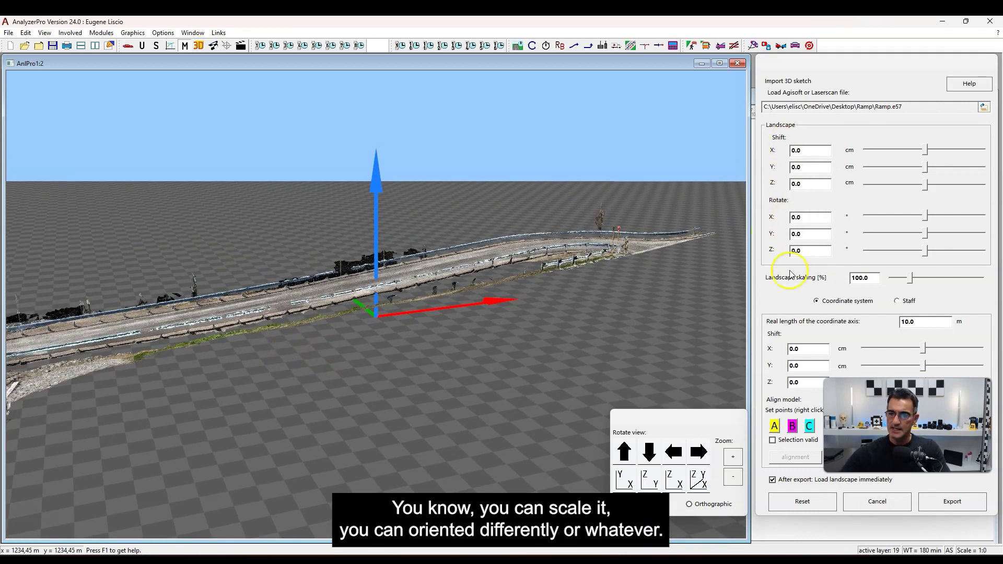
{"action": "left_click_drag", "start_coordinate": [444, 300], "coordinate": [273, 442]}
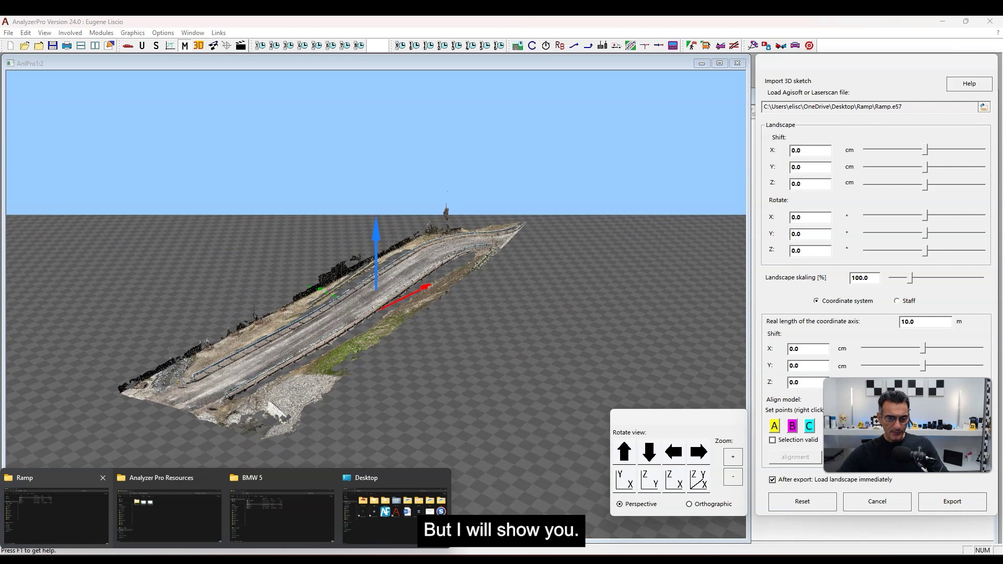
{"action": "left_click", "coordinate": [116, 533]}
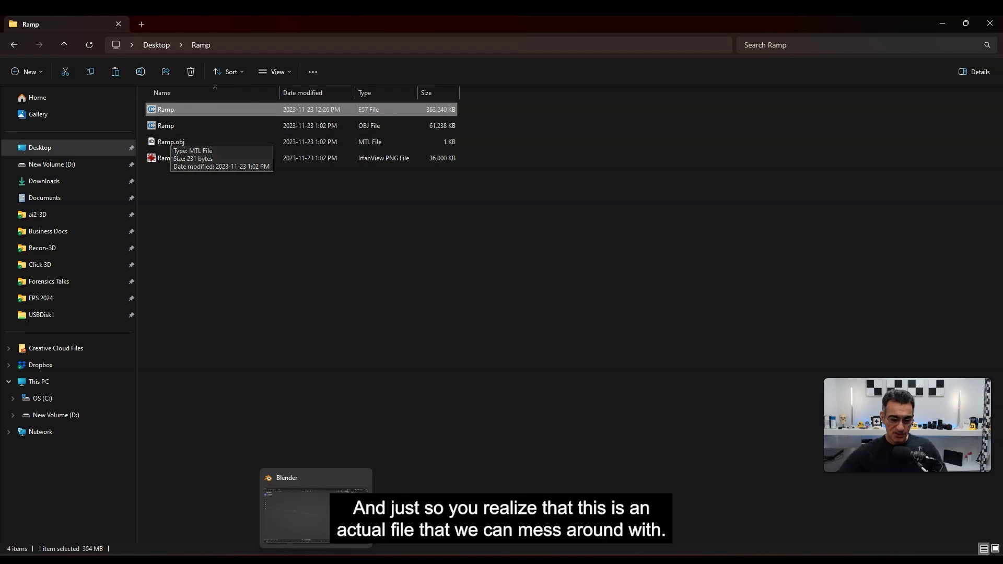
Switch to Blender and import Ramp.obj from the Desktop's Ramp folder as legacy Wavefront, with -X forward and Z up.
{"action": "key", "text": "alt+Tab"}
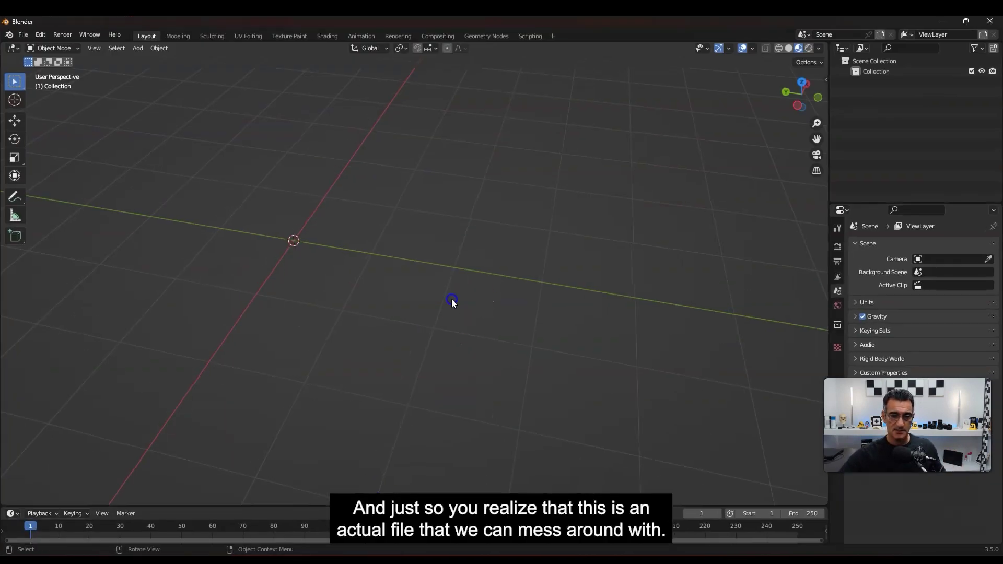
{"action": "middle_click_drag", "start_coordinate": [273, 296], "coordinate": [283, 306]}
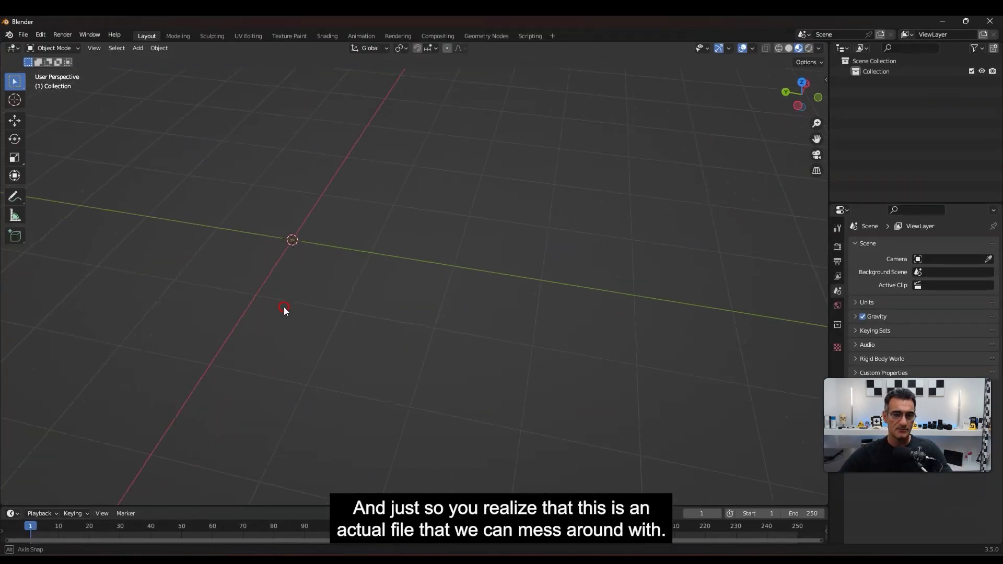
{"action": "left_click", "coordinate": [23, 35]}
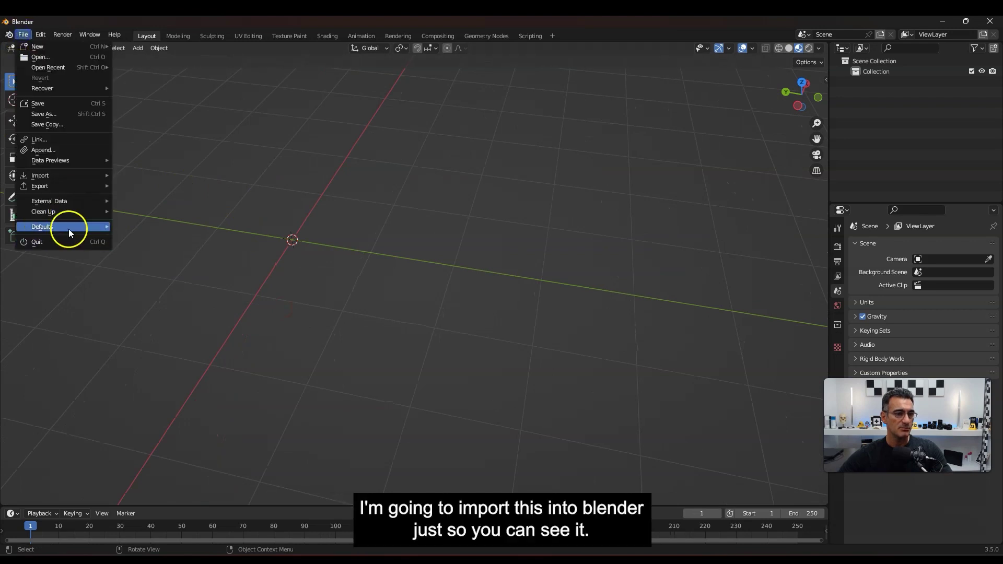
{"action": "mouse_move", "coordinate": [63, 175]}
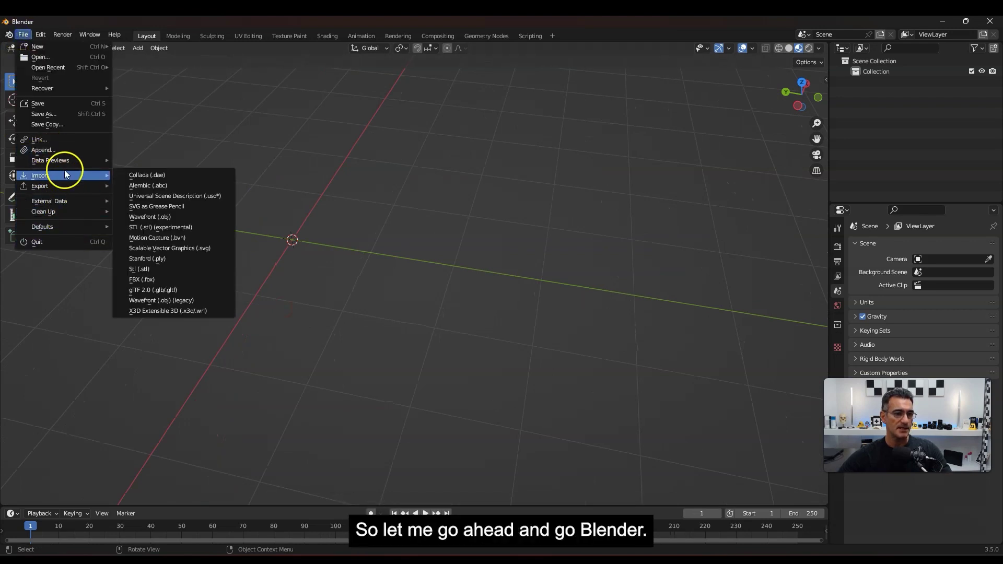
{"action": "left_click", "coordinate": [161, 301]}
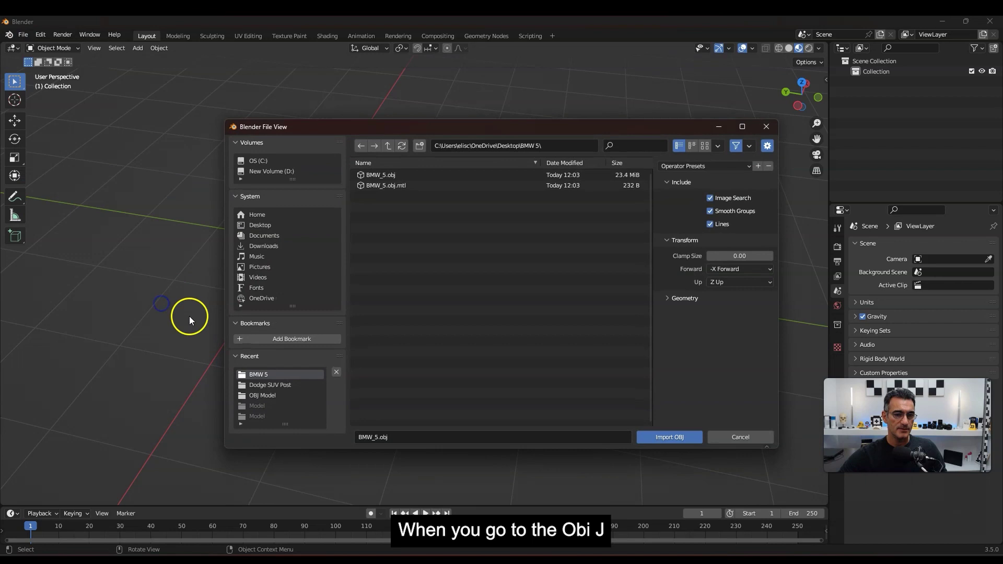
{"action": "left_click", "coordinate": [257, 214]}
{"action": "left_click", "coordinate": [259, 225]}
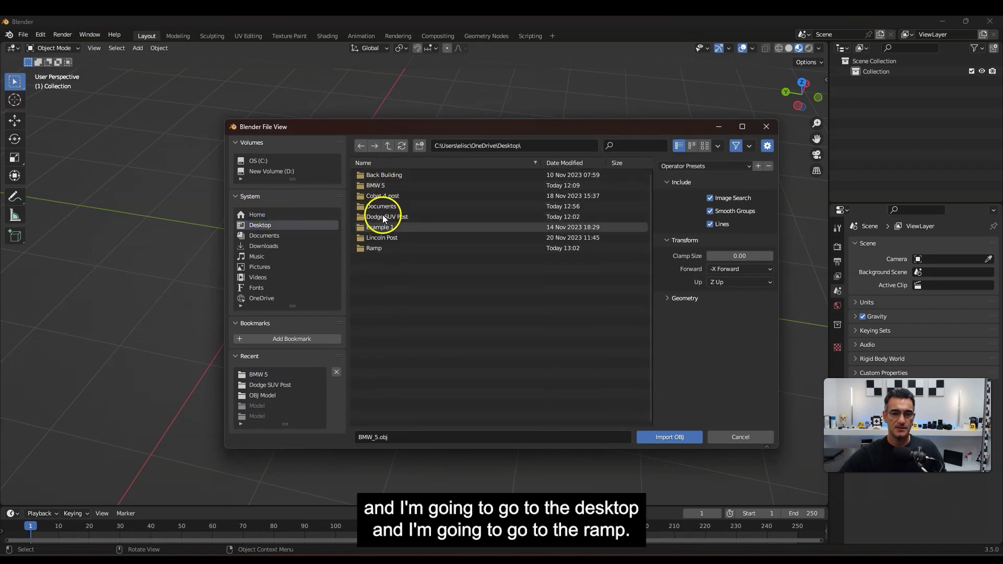
{"action": "left_click", "coordinate": [381, 253]}
{"action": "left_click", "coordinate": [377, 176]}
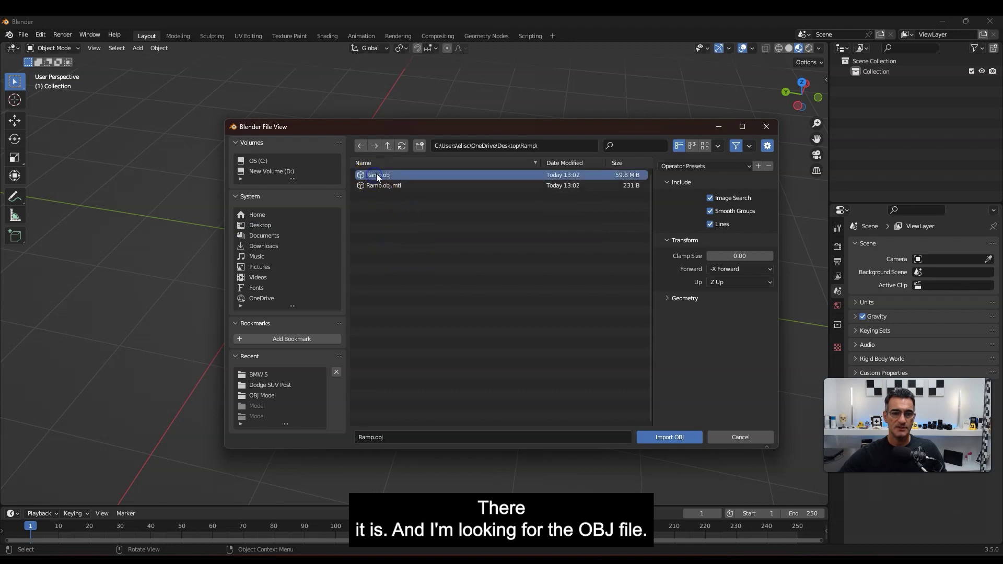
{"action": "left_click", "coordinate": [721, 283]}
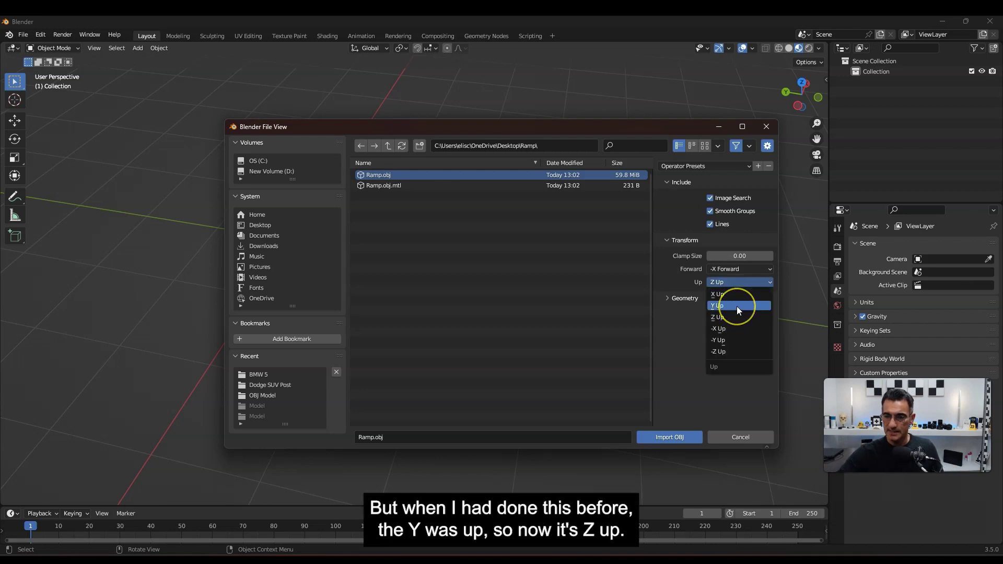
{"action": "left_click", "coordinate": [717, 282]}
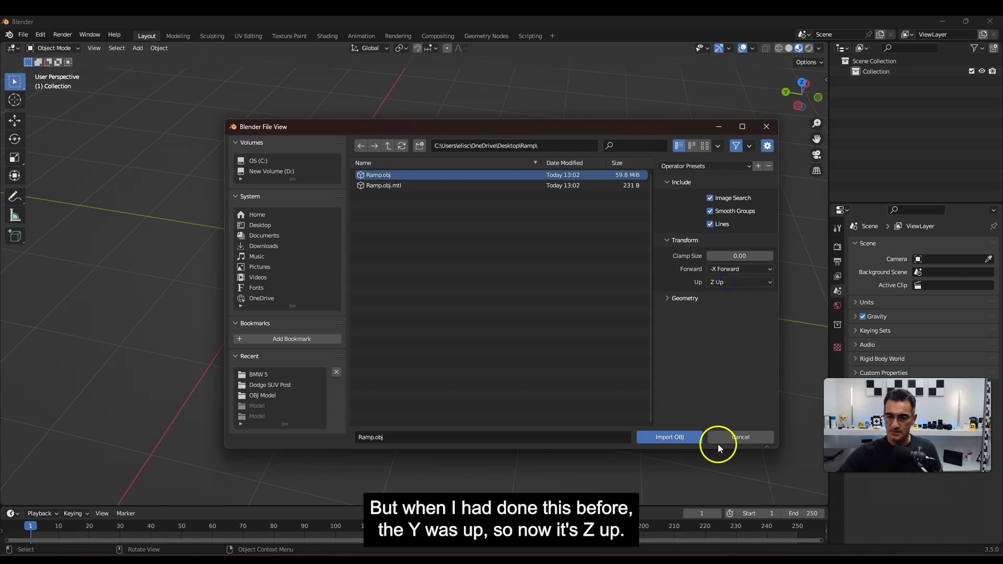
{"action": "left_click", "coordinate": [684, 438]}
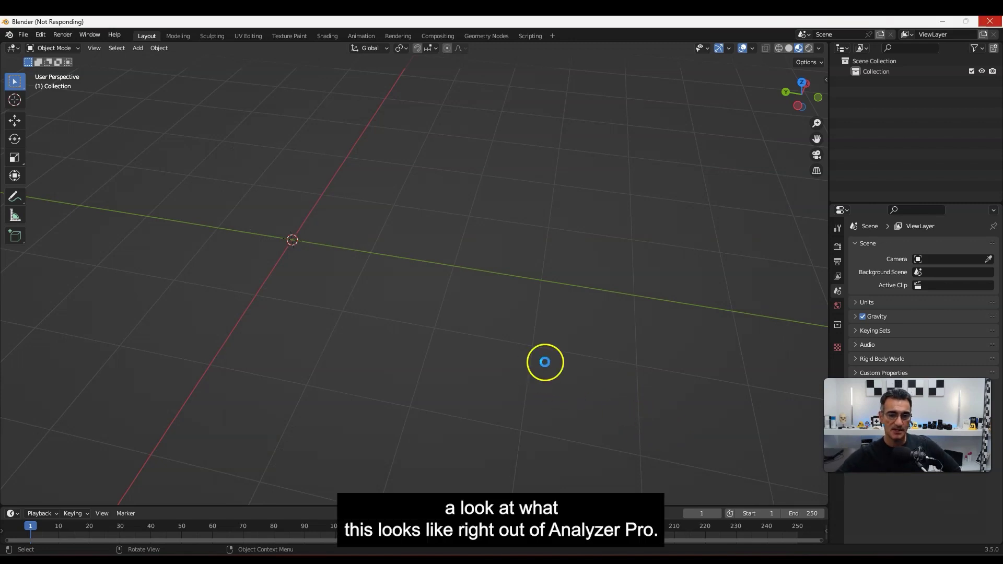
Examine the imported ramp mesh's texture and its position relative to the scene origin.
{"action": "middle_click_drag", "start_coordinate": [547, 353], "coordinate": [542, 179]}
{"action": "middle_click_drag", "start_coordinate": [479, 297], "coordinate": [409, 321]}
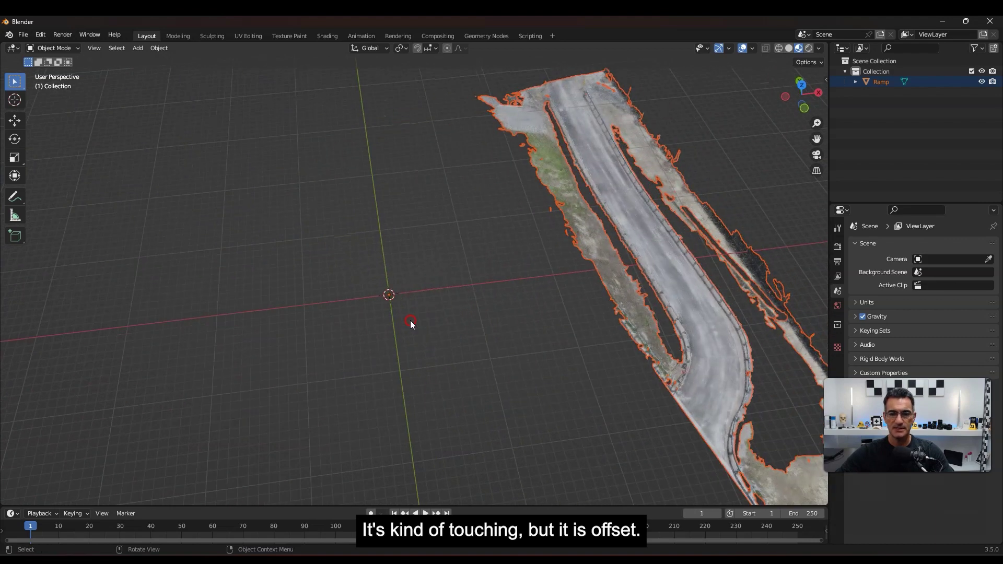
{"action": "right_click", "coordinate": [534, 278]}
{"action": "left_click", "coordinate": [681, 257]}
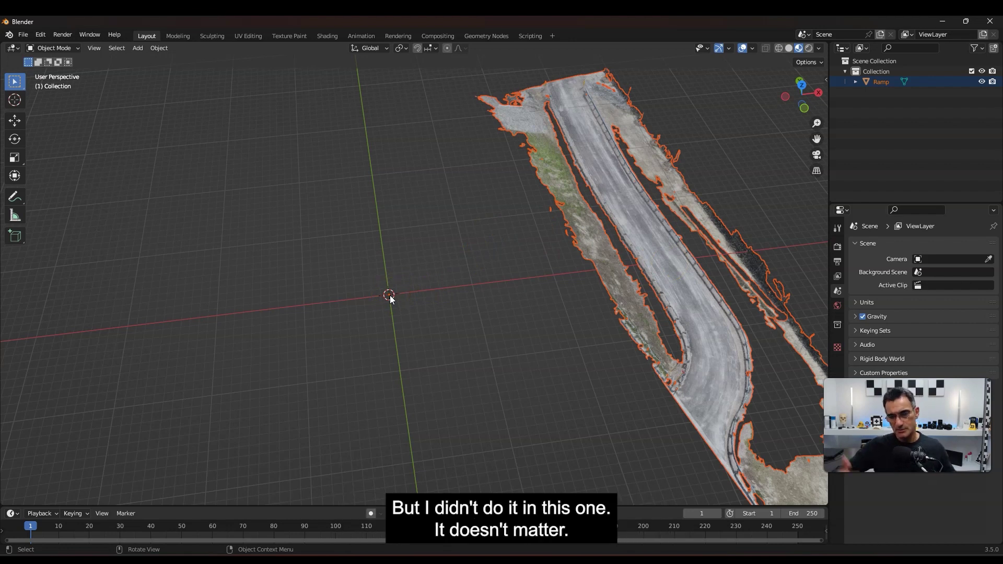
{"action": "middle_click_drag", "start_coordinate": [675, 271], "coordinate": [299, 417]}
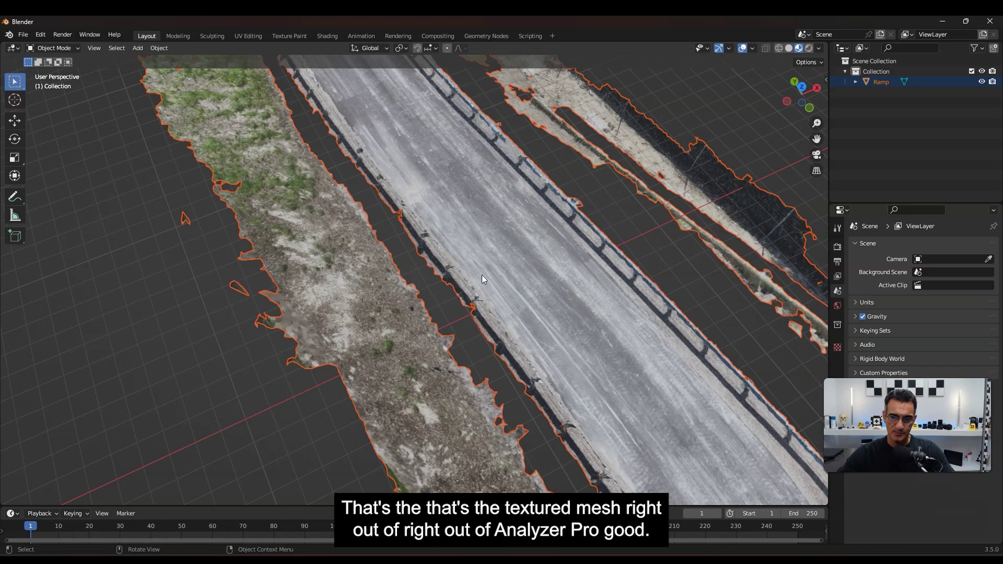
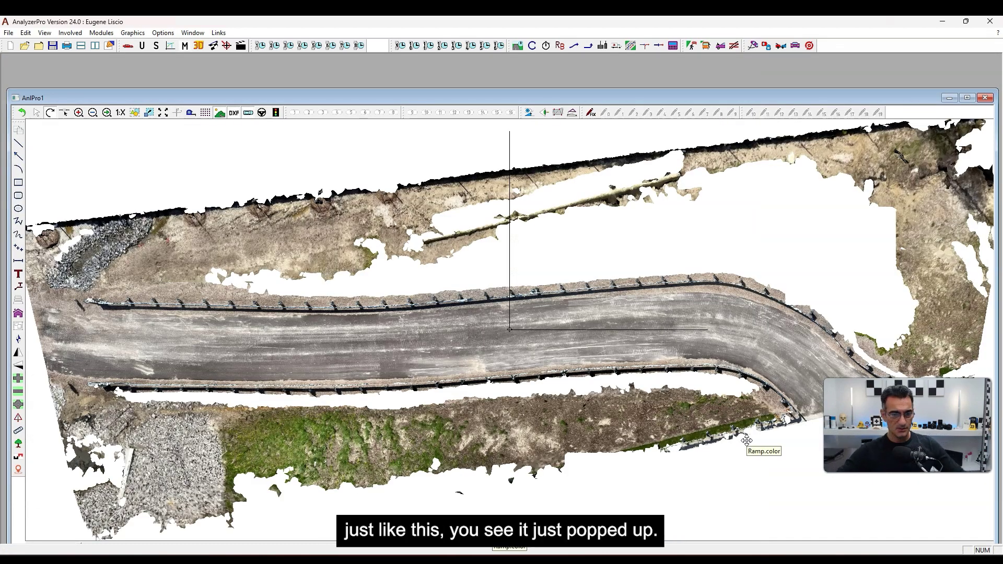
Maximize the drawing, display the ramp in a maximized 3D view, and examine it from an oblique angle.
{"action": "double_click", "coordinate": [676, 97]}
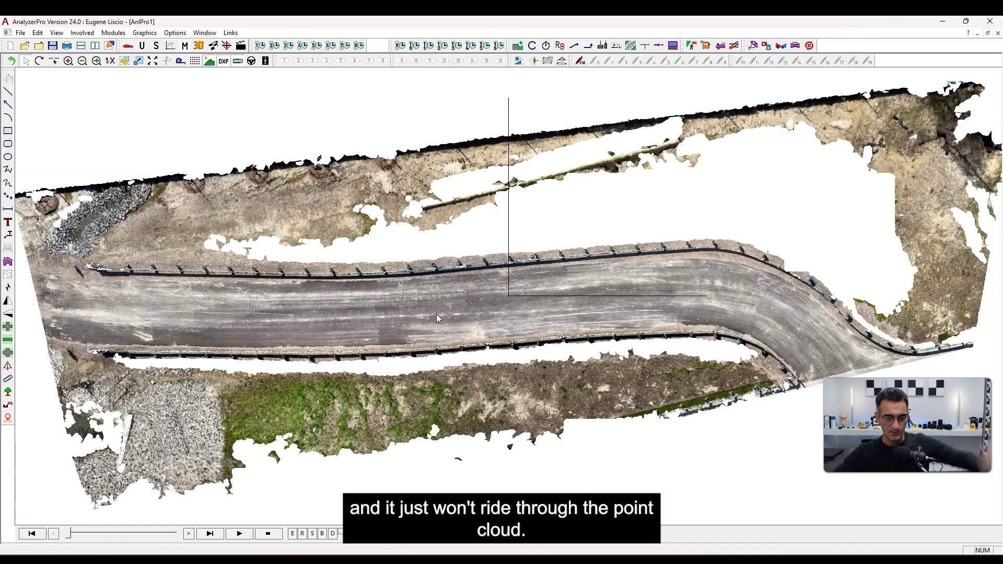
{"action": "left_click", "coordinate": [198, 46]}
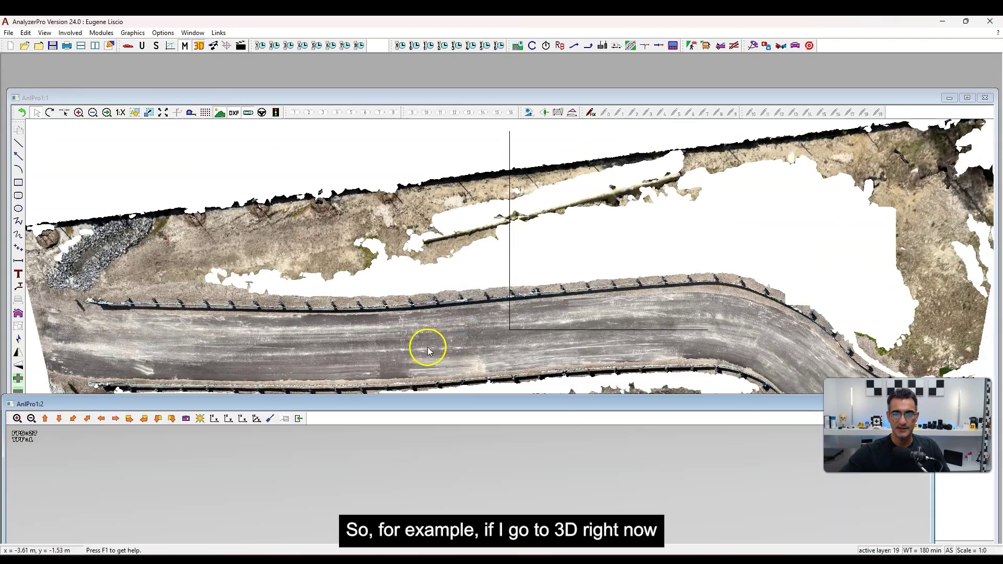
{"action": "double_click", "coordinate": [833, 97]}
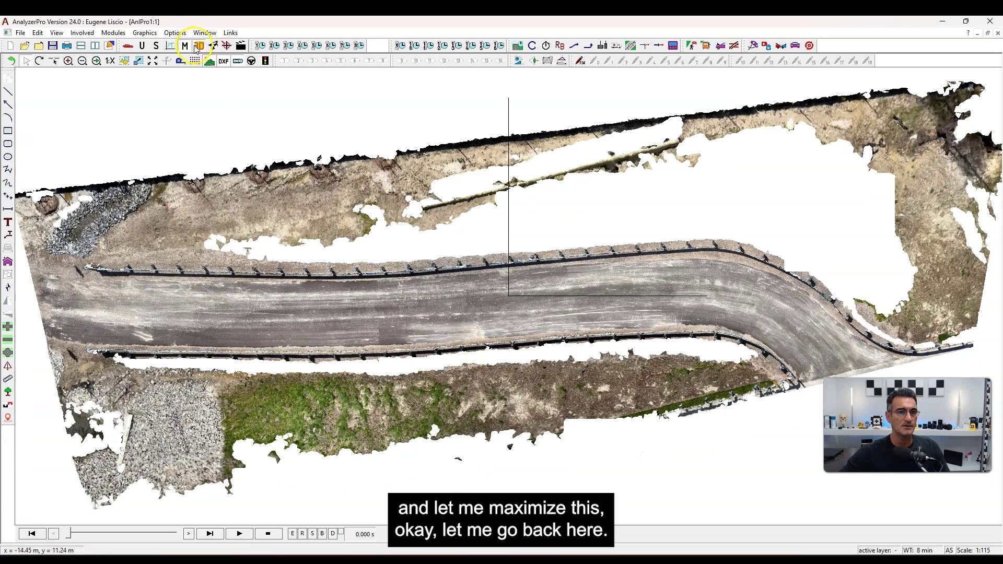
{"action": "left_click", "coordinate": [199, 46]}
{"action": "left_click_drag", "start_coordinate": [574, 331], "coordinate": [564, 358]}
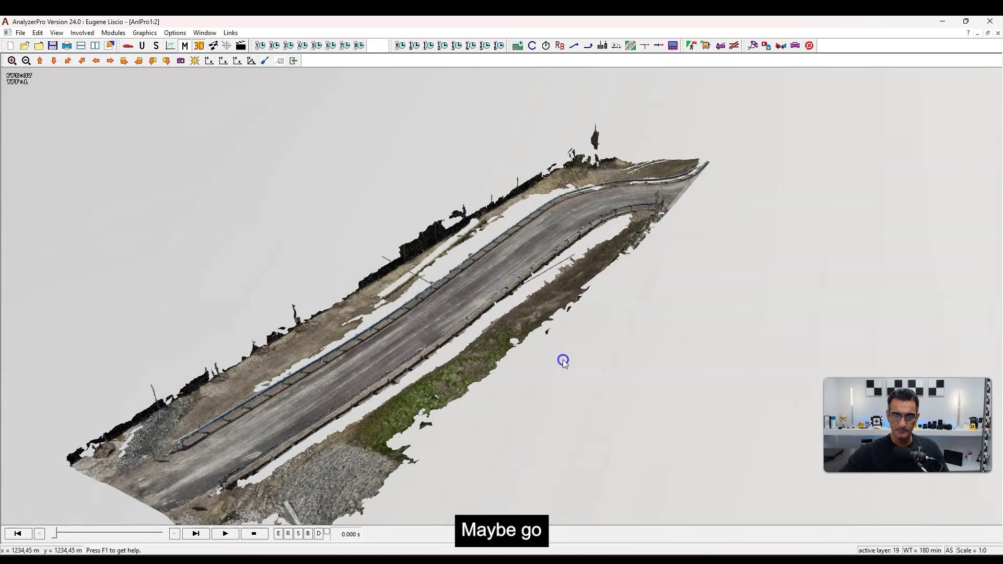
{"action": "left_click_drag", "start_coordinate": [518, 383], "coordinate": [556, 344]}
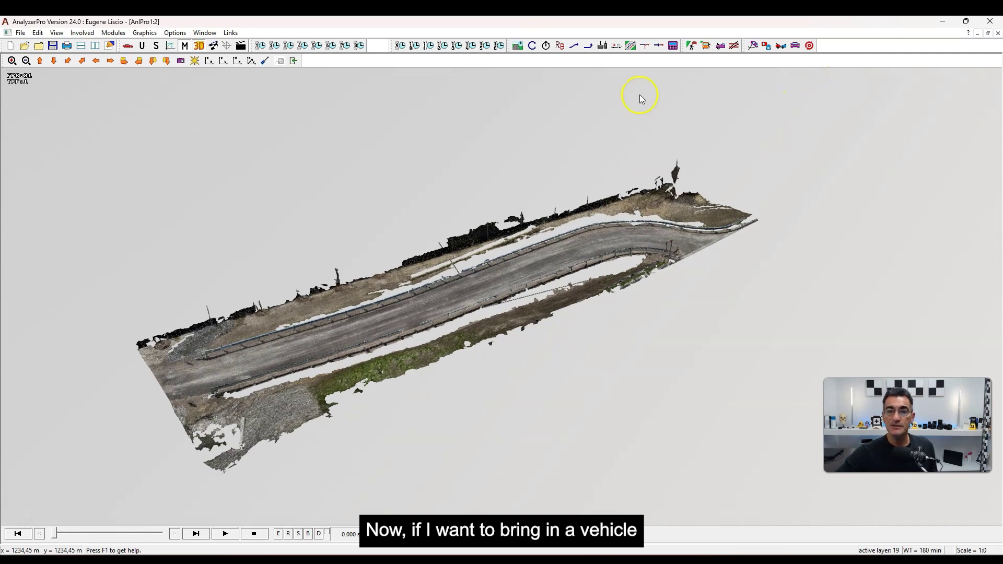
{"action": "left_click", "coordinate": [259, 45]}
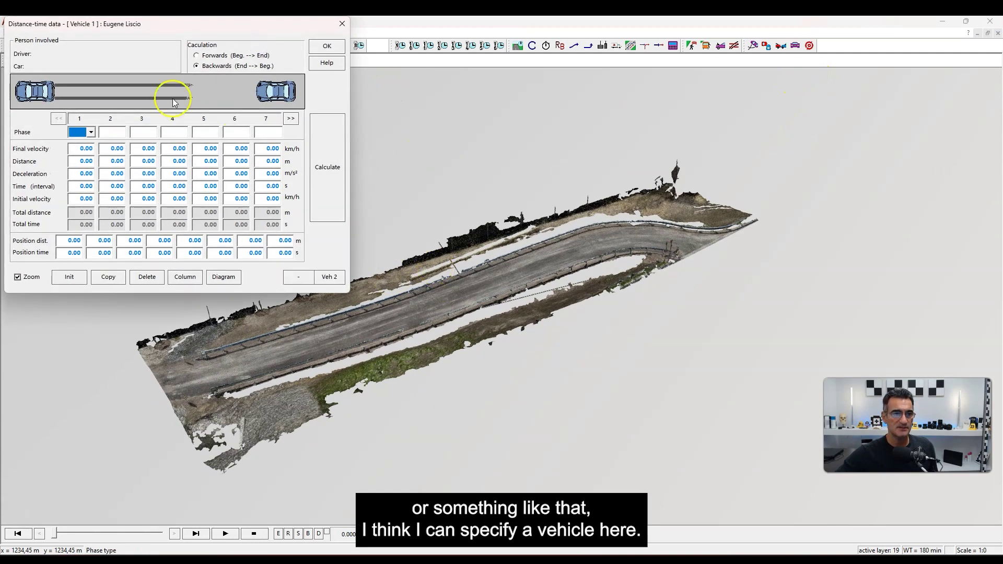
{"action": "left_click_drag", "start_coordinate": [142, 25], "coordinate": [416, 96]}
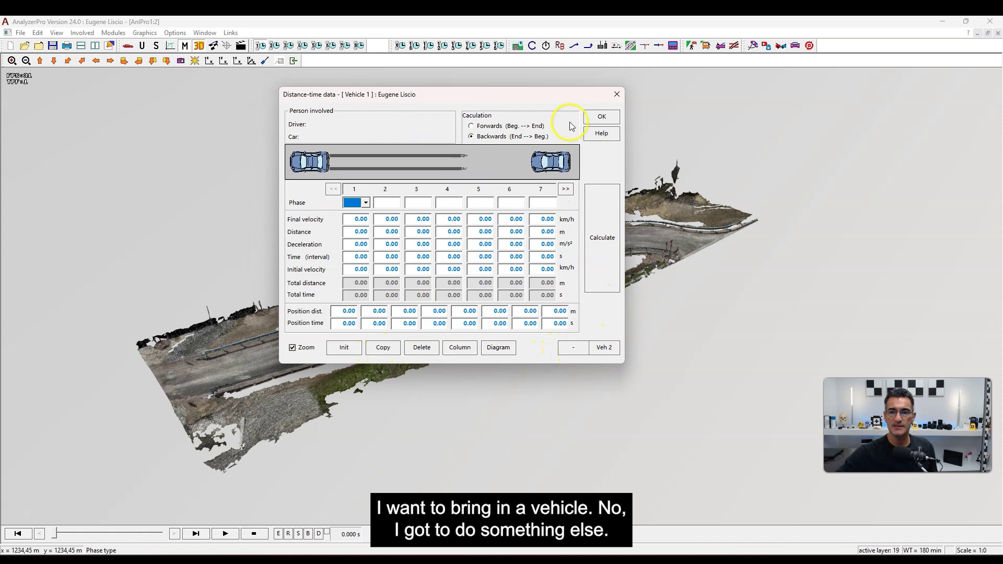
{"action": "left_click", "coordinate": [600, 117]}
Open the collision-coasting simulation and list the BMW models in the car database for vehicle 1.
{"action": "left_click", "coordinate": [795, 45]}
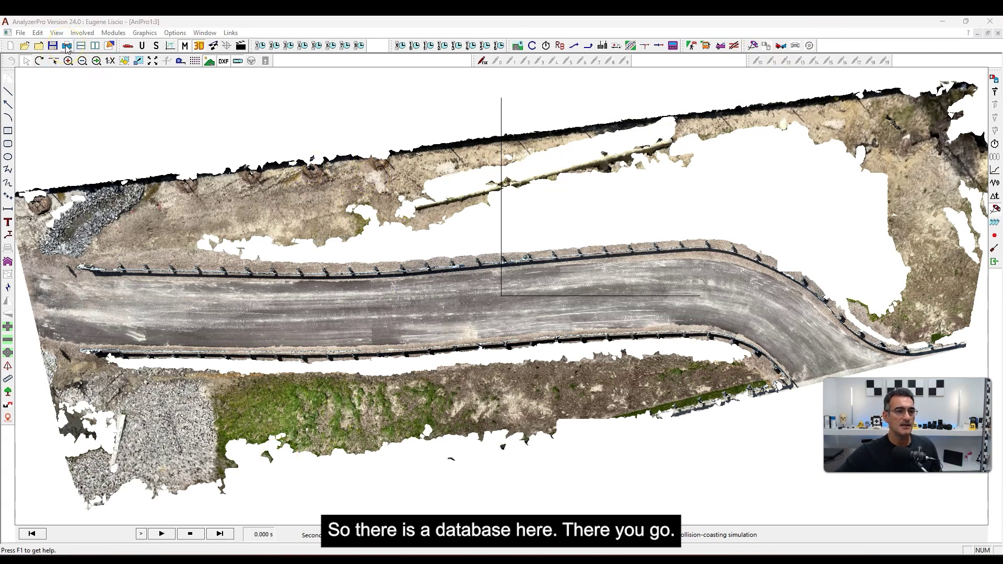
{"action": "left_click", "coordinate": [128, 46]}
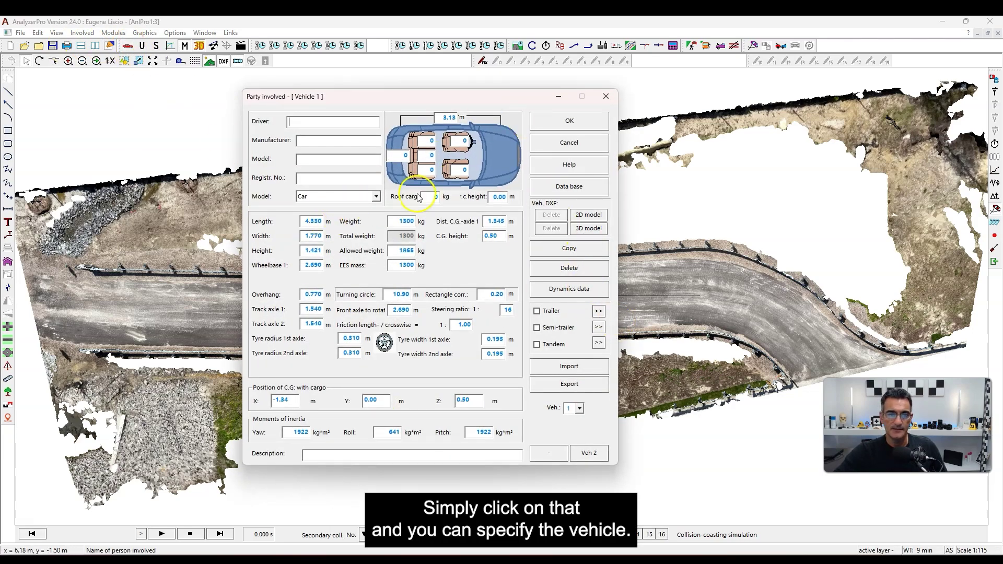
{"action": "left_click", "coordinate": [566, 187]}
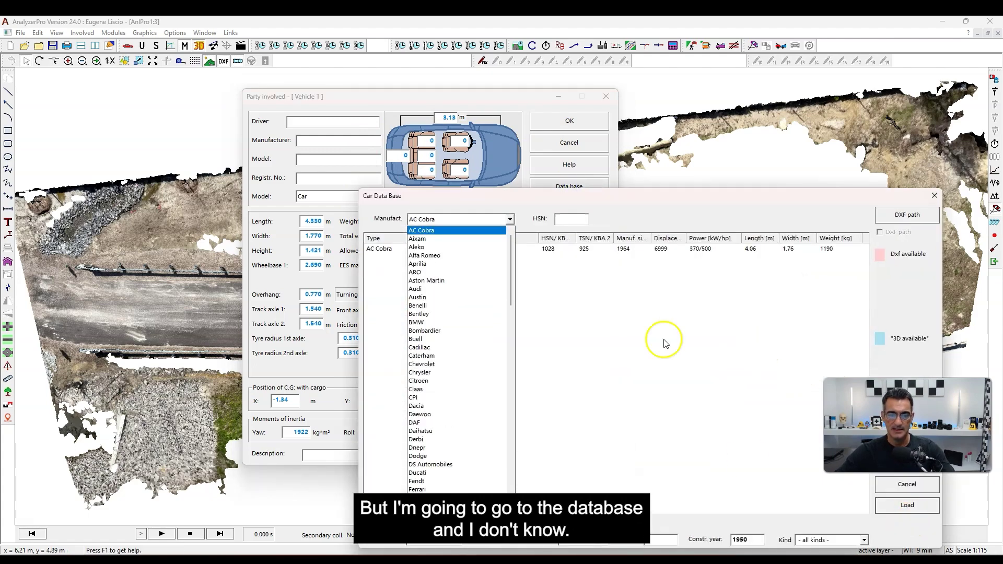
{"action": "left_click", "coordinate": [429, 323]}
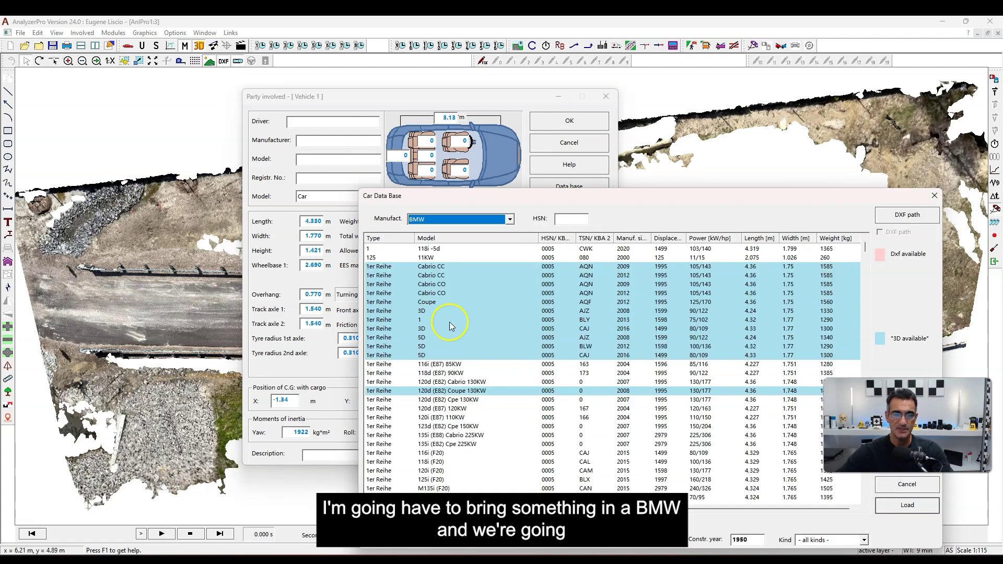
Load the BMW 5er Reihe 523i (F11) Touring 150KW from the car database as vehicle 1.
{"action": "scroll", "coordinate": [442, 325], "scroll_direction": "down", "scroll_amount": 15}
{"action": "scroll", "coordinate": [459, 359], "scroll_direction": "down", "scroll_amount": 6}
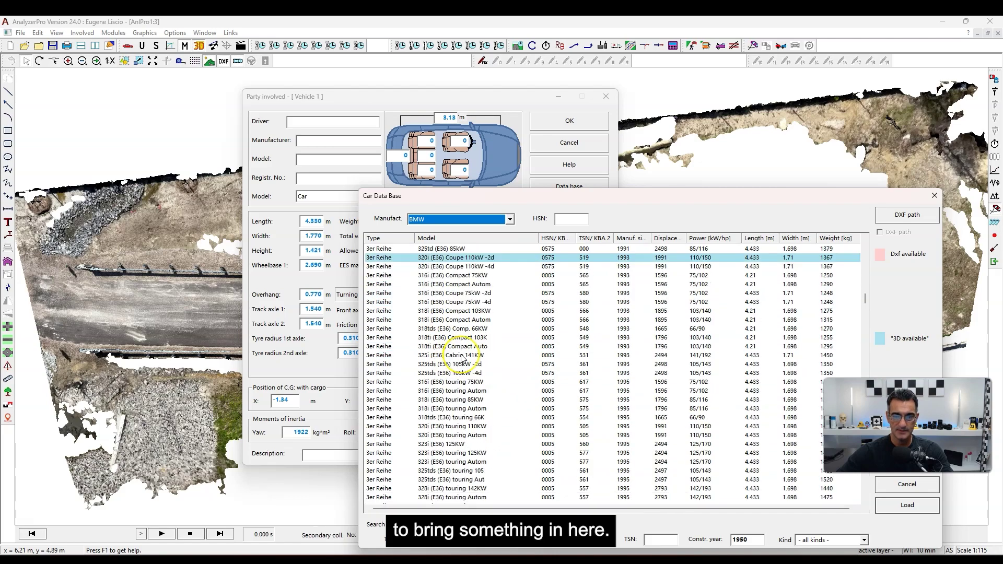
{"action": "scroll", "coordinate": [462, 360], "scroll_direction": "up", "scroll_amount": 2}
{"action": "scroll", "coordinate": [461, 358], "scroll_direction": "down", "scroll_amount": 20}
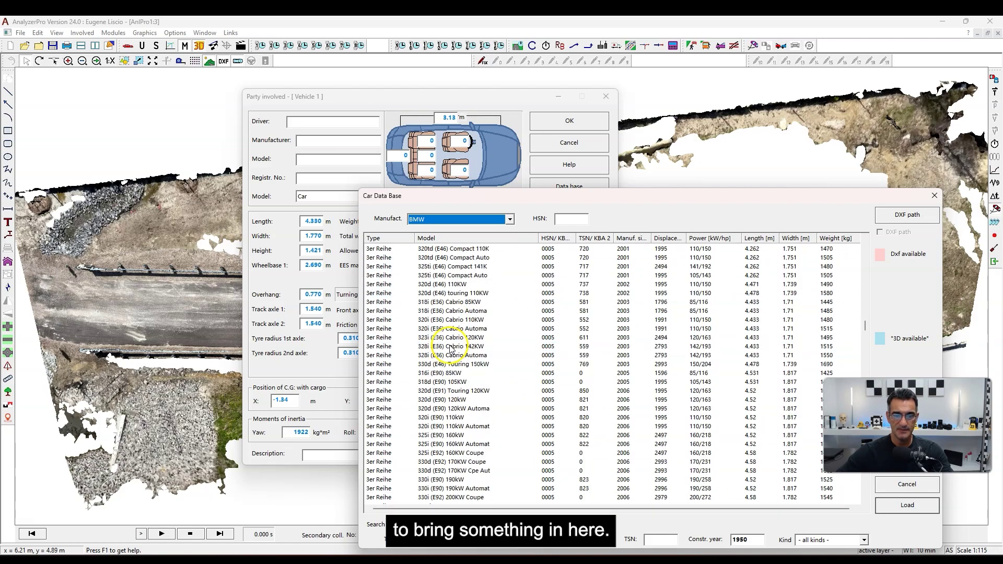
{"action": "scroll", "coordinate": [454, 356], "scroll_direction": "down", "scroll_amount": 12}
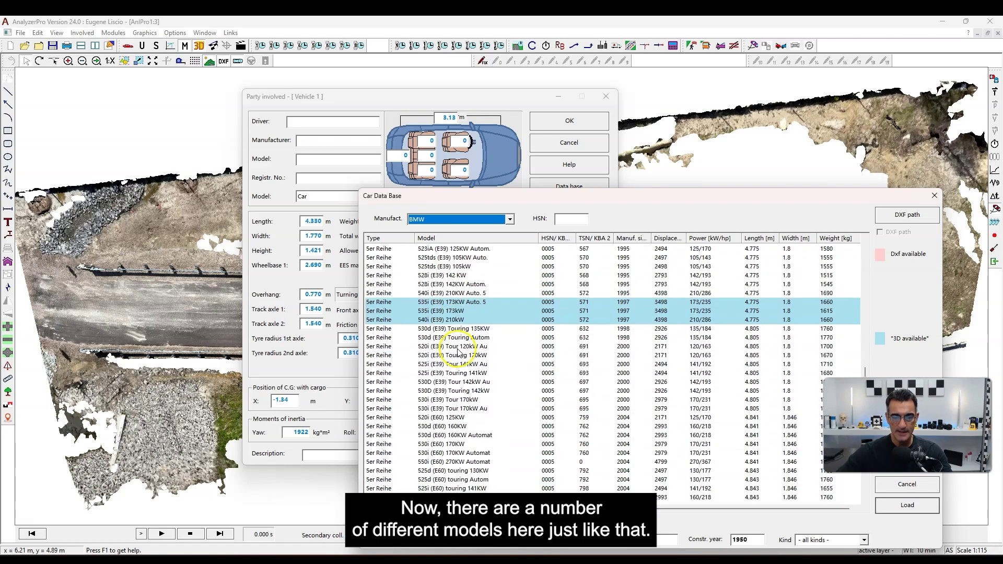
{"action": "left_click", "coordinate": [438, 319]}
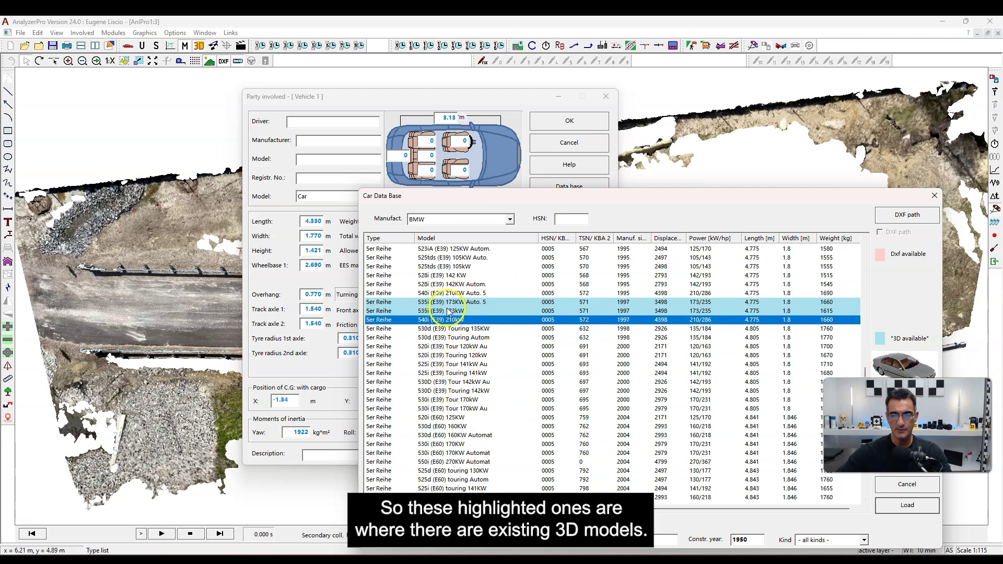
{"action": "scroll", "coordinate": [485, 321], "scroll_direction": "down", "scroll_amount": 10}
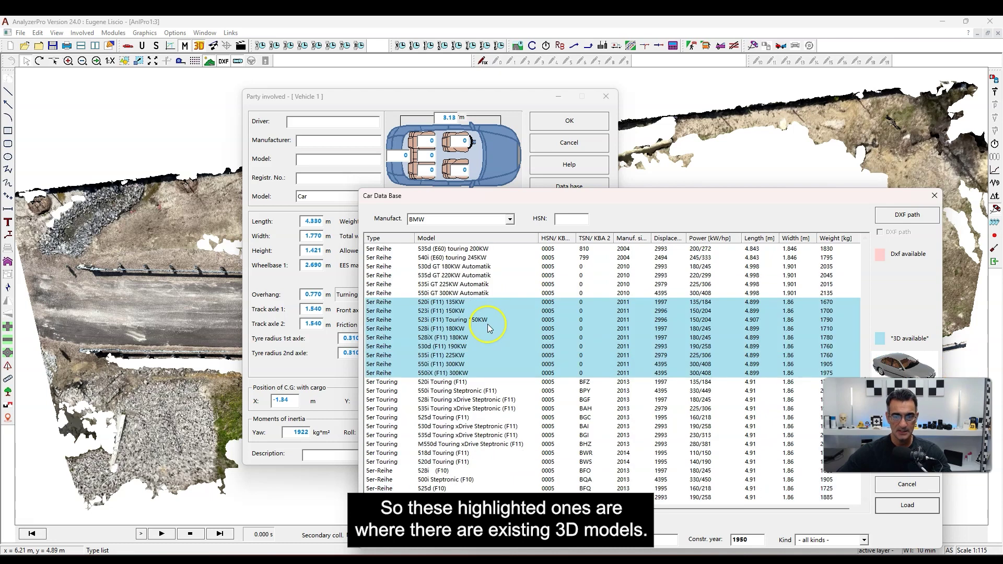
{"action": "left_click", "coordinate": [434, 320]}
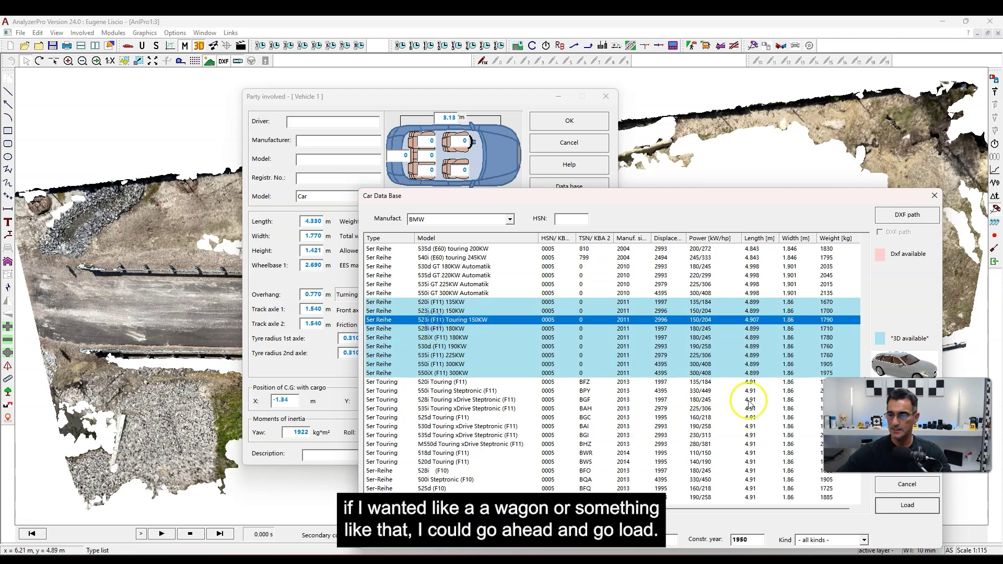
{"action": "left_click", "coordinate": [907, 505]}
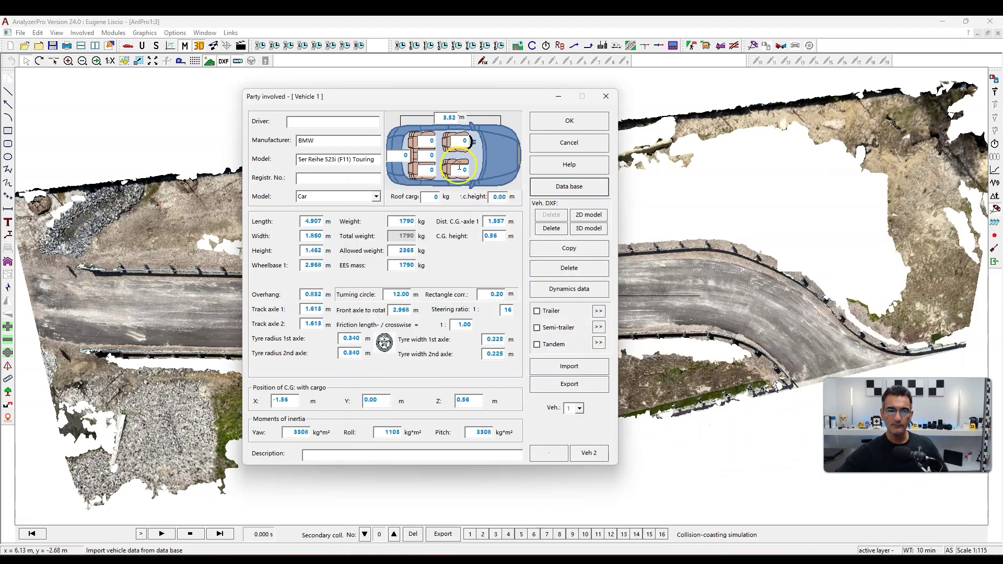
{"action": "left_click", "coordinate": [558, 123]}
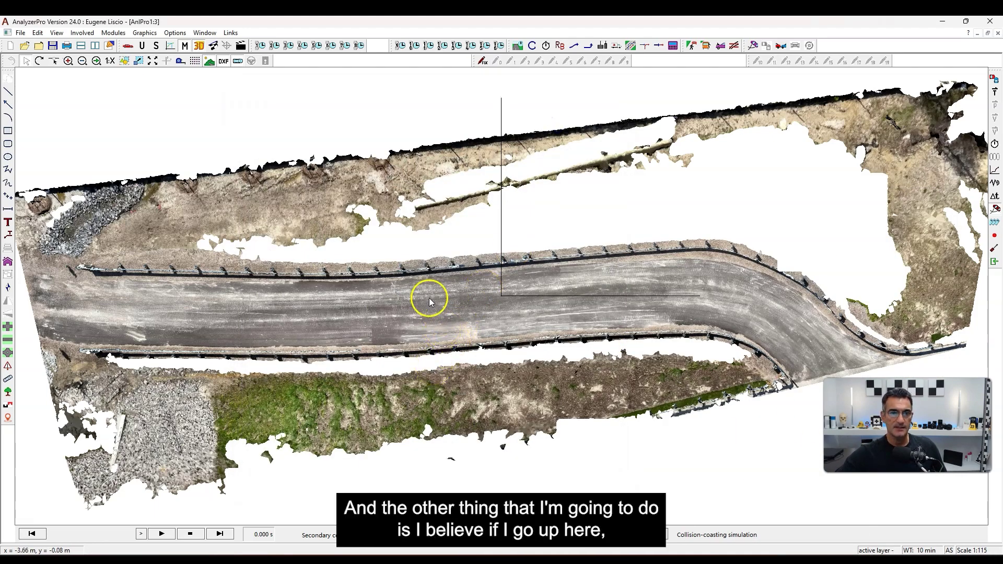
Calculate vehicle 1's first distance-time phase with a time interval of 4 s and an initial velocity of 40 km/h.
{"action": "left_click", "coordinate": [262, 47]}
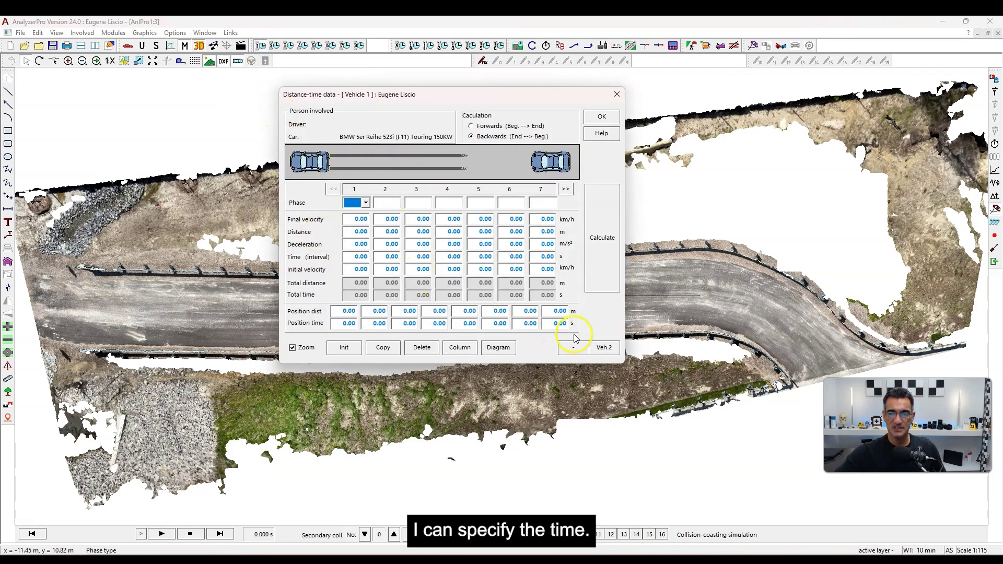
{"action": "left_click", "coordinate": [354, 255]}
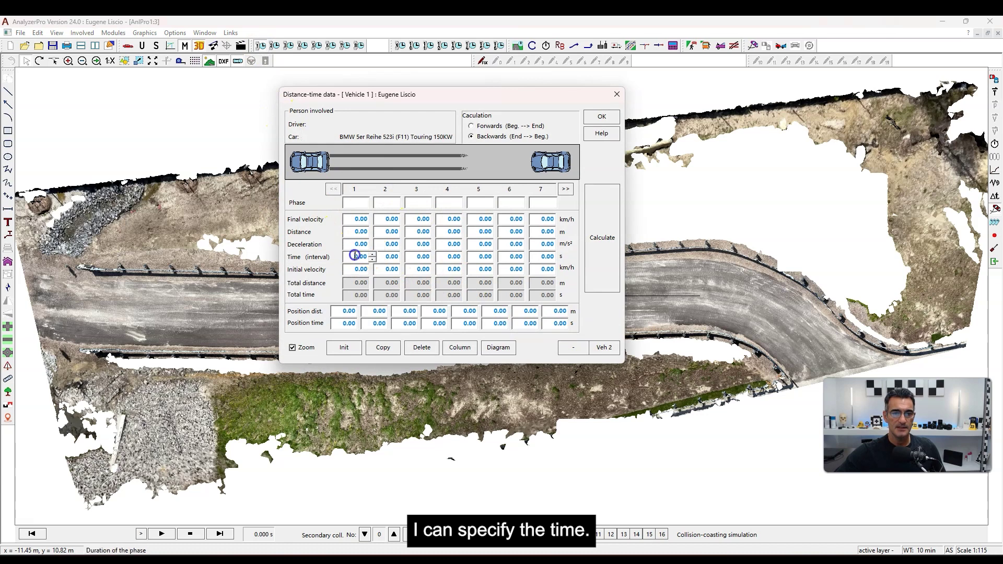
{"action": "type", "text": "4"}
{"action": "left_click", "coordinate": [444, 234]}
{"action": "left_click", "coordinate": [346, 268]}
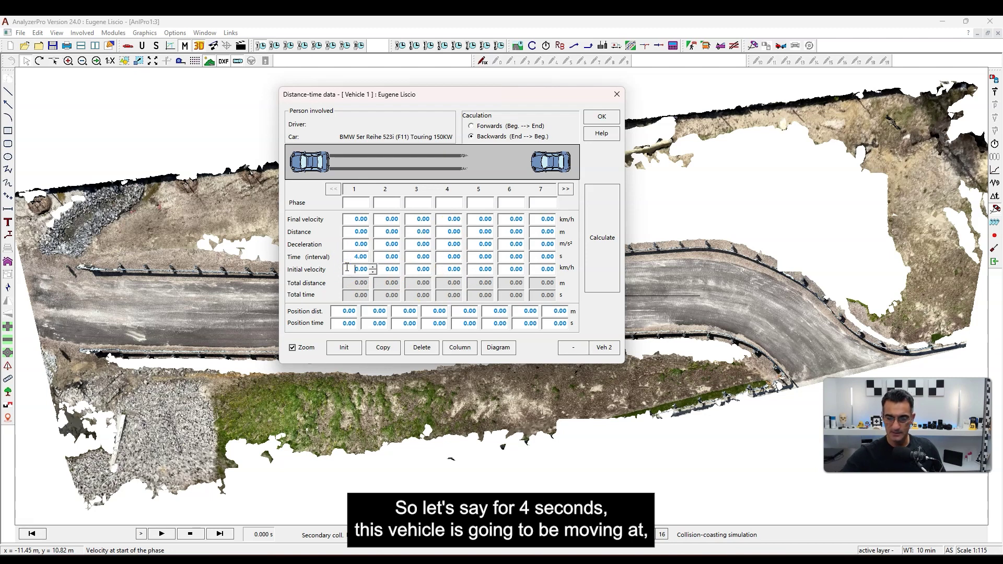
{"action": "type", "text": "4"}
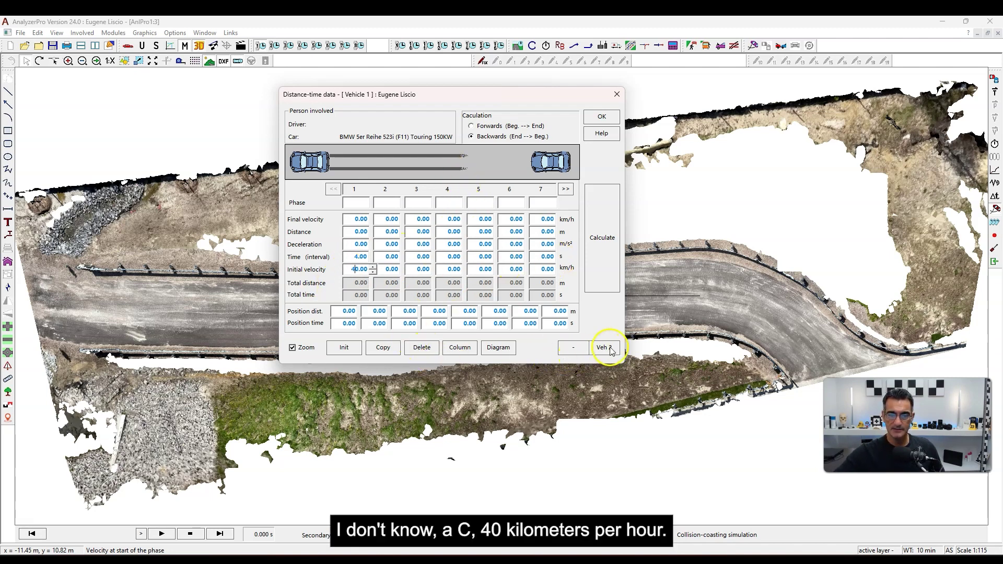
{"action": "left_click", "coordinate": [602, 244]}
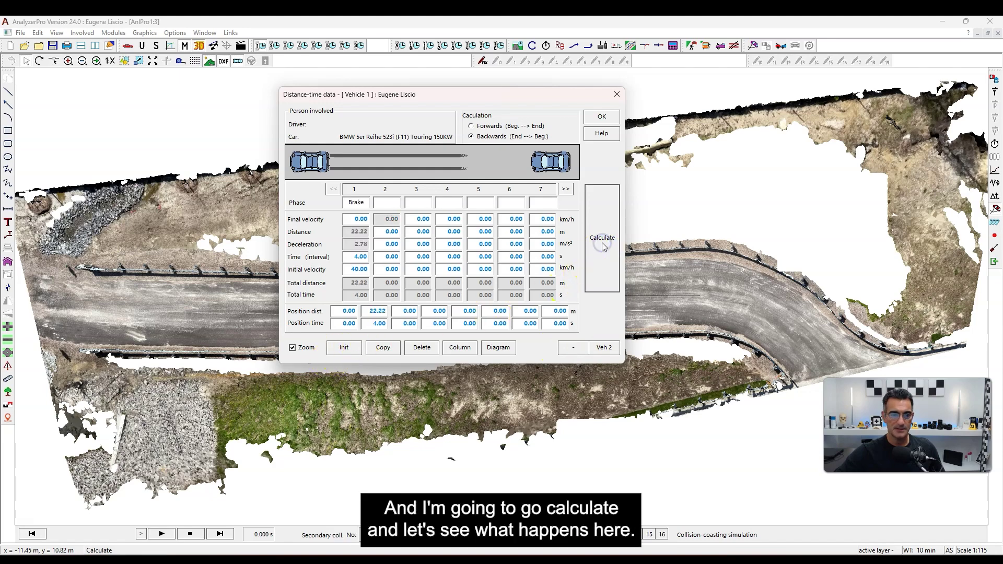
{"action": "left_click", "coordinate": [601, 116]}
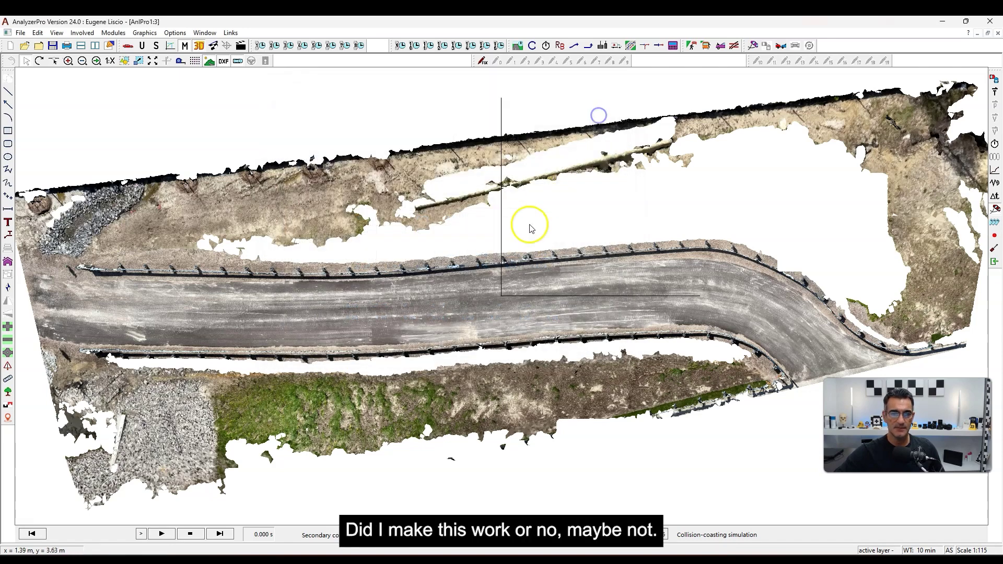
Return to the 3D view of the ramp and play the BMW's driving animation.
{"action": "scroll", "coordinate": [437, 299], "scroll_direction": "down", "scroll_amount": 3}
{"action": "scroll", "coordinate": [437, 296], "scroll_direction": "up", "scroll_amount": 2}
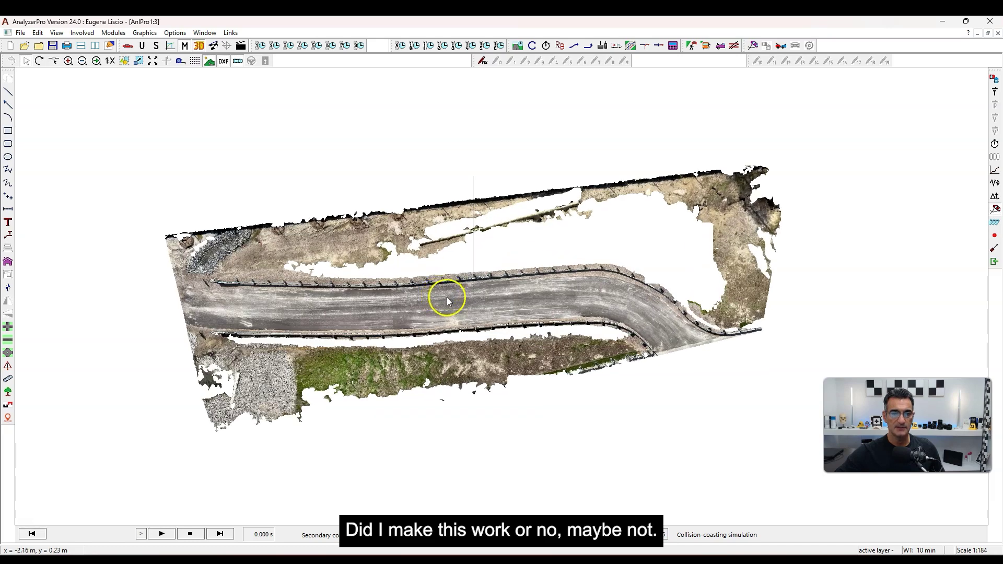
{"action": "left_click", "coordinate": [199, 45]}
{"action": "left_click_drag", "start_coordinate": [524, 412], "coordinate": [294, 468]}
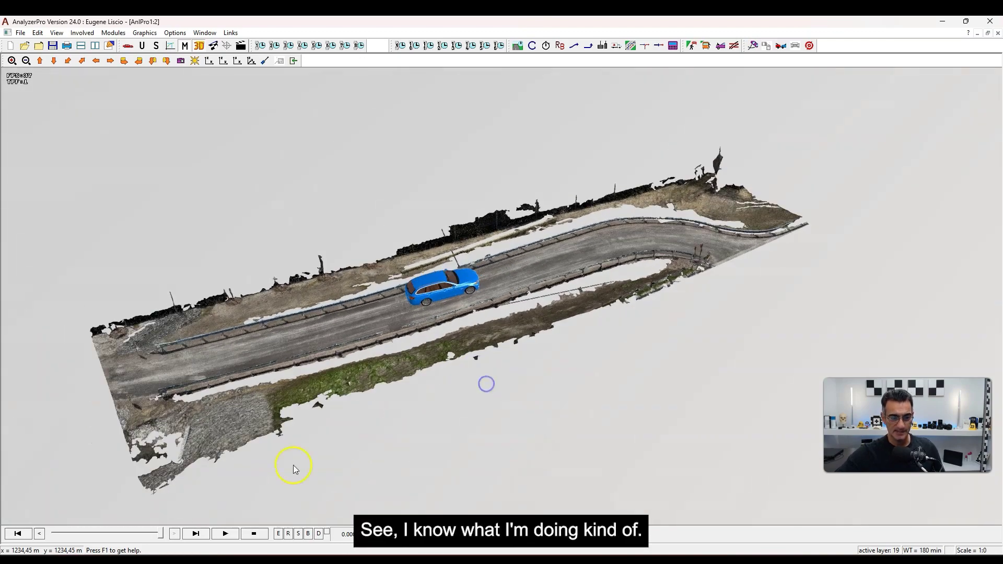
{"action": "left_click", "coordinate": [227, 532]}
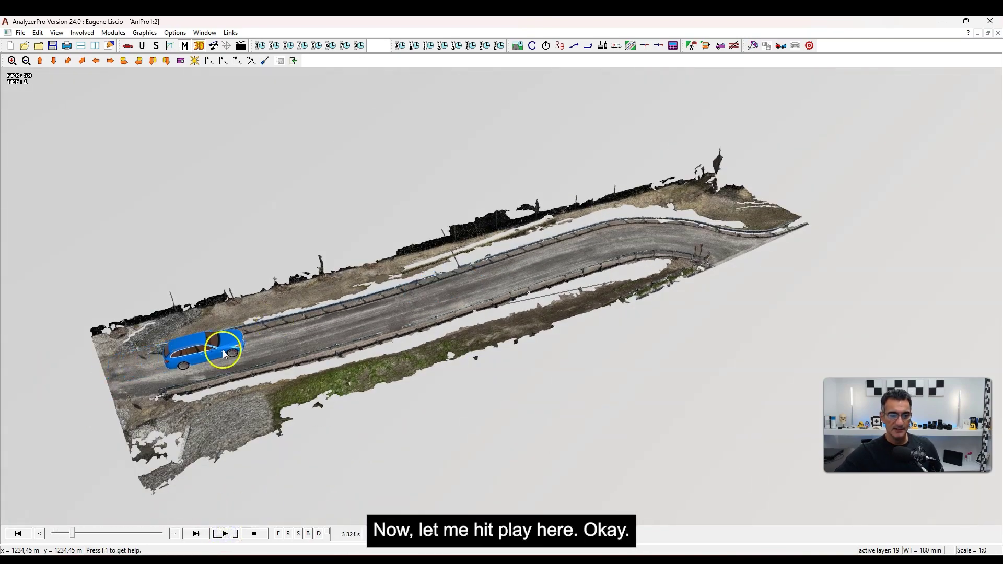
{"action": "left_click_drag", "start_coordinate": [444, 412], "coordinate": [561, 364]}
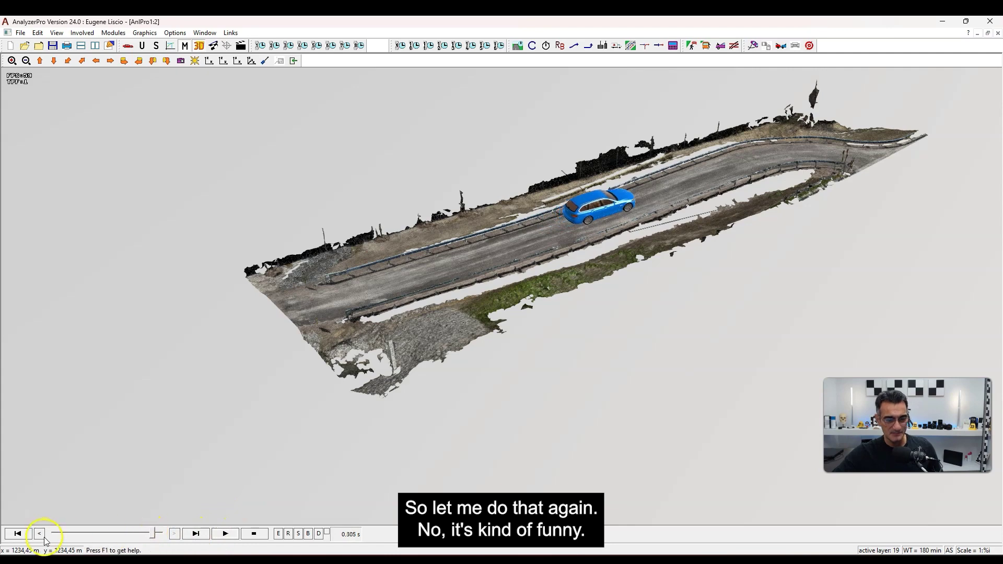
Rewind the vehicle animation and replay it while examining the car on the ramp from different angles.
{"action": "left_click", "coordinate": [26, 535]}
{"action": "left_click_drag", "start_coordinate": [288, 324], "coordinate": [268, 302]}
{"action": "left_click", "coordinate": [225, 533]}
{"action": "mouse_move", "coordinate": [543, 334]}
{"action": "left_mouse_down"}
{"action": "mouse_move", "coordinate": [562, 318]}
{"action": "mouse_move", "coordinate": [541, 338]}
{"action": "left_mouse_up"}
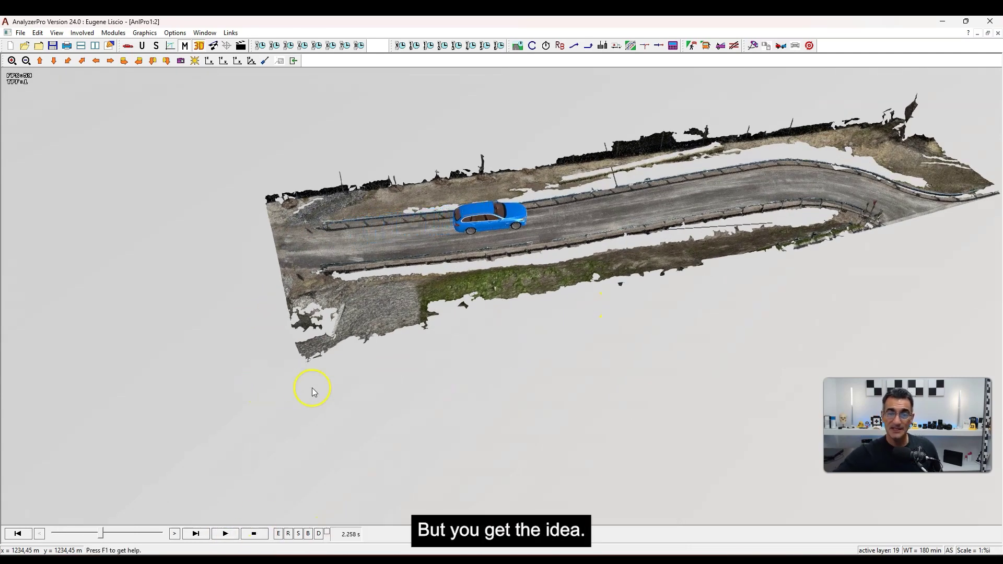
{"action": "left_click_drag", "start_coordinate": [634, 320], "coordinate": [649, 273]}
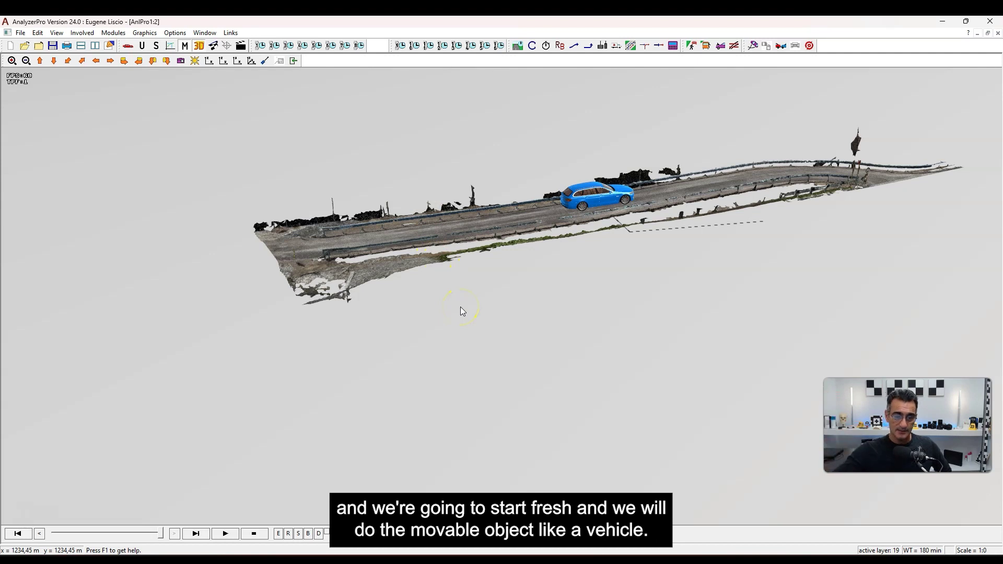
Start a photogrammetry/laserscan import for a vehicle / movable object in the empty project.
{"action": "left_click", "coordinate": [187, 336]}
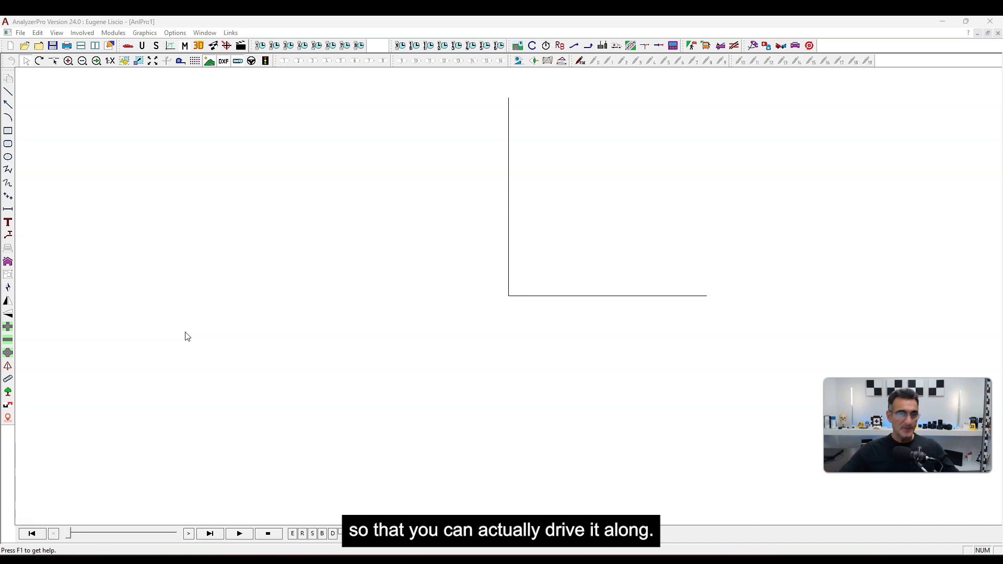
{"action": "left_click", "coordinate": [146, 33]}
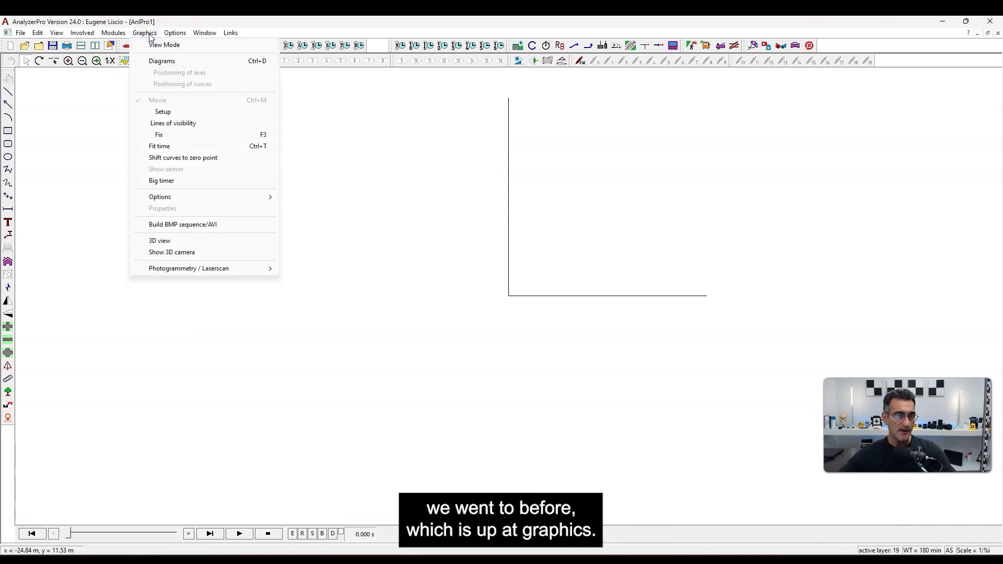
{"action": "mouse_move", "coordinate": [219, 269]}
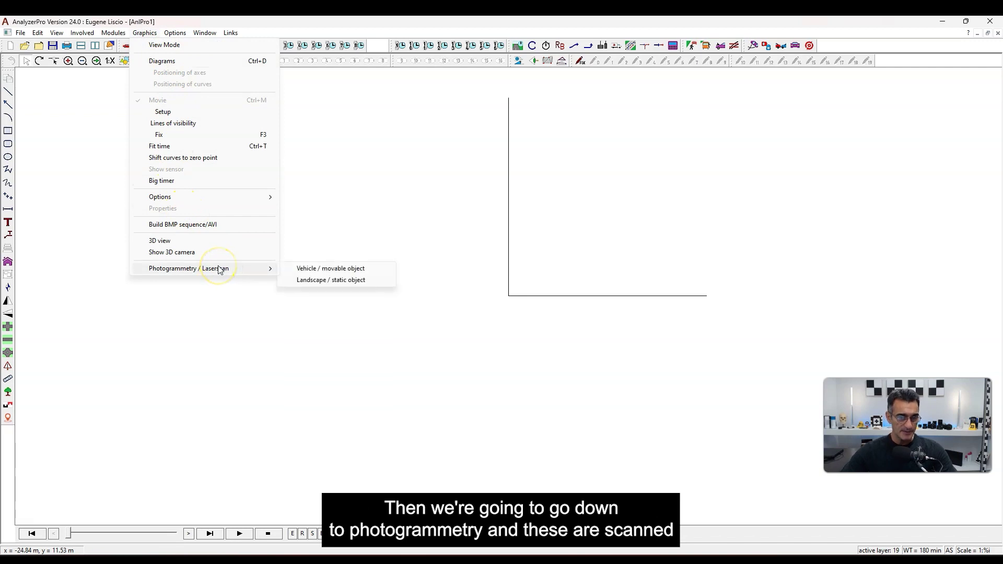
{"action": "left_click", "coordinate": [331, 269]}
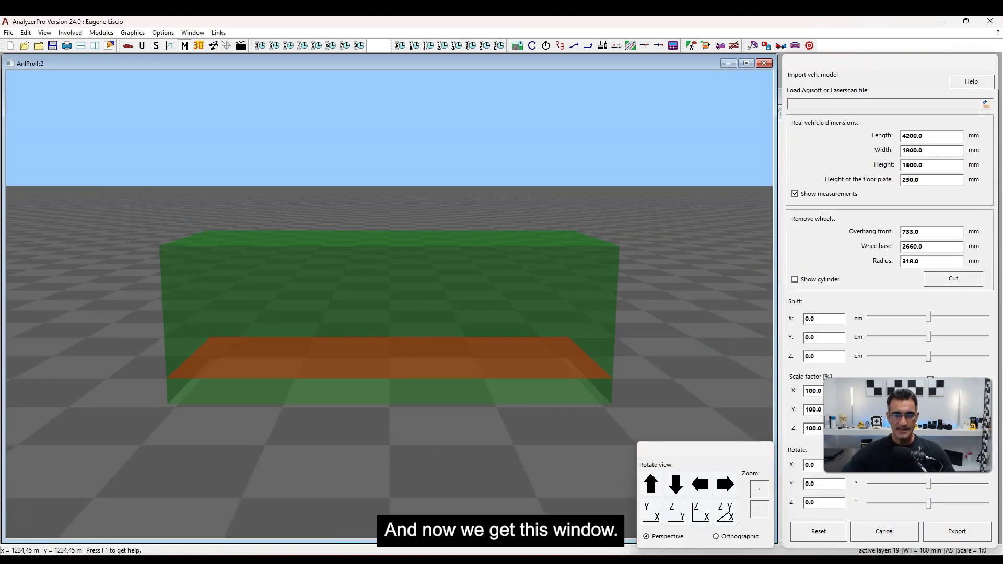
{"action": "left_click_drag", "start_coordinate": [497, 302], "coordinate": [409, 343]}
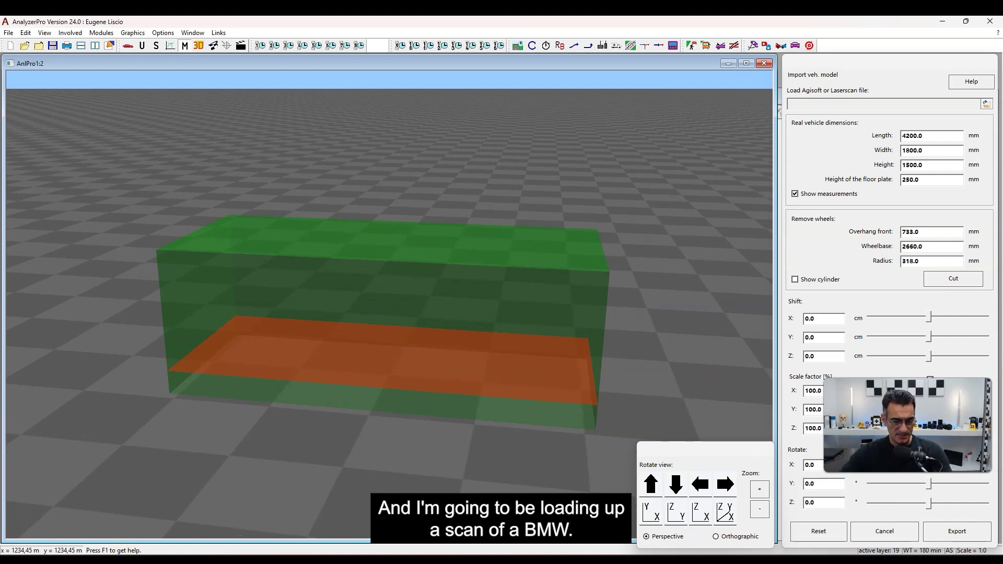
Open the BMW_5 E57 scan from the BMW 5 folder in CloudCompare and examine the point cloud and its properties.
{"action": "key", "text": "alt+Tab"}
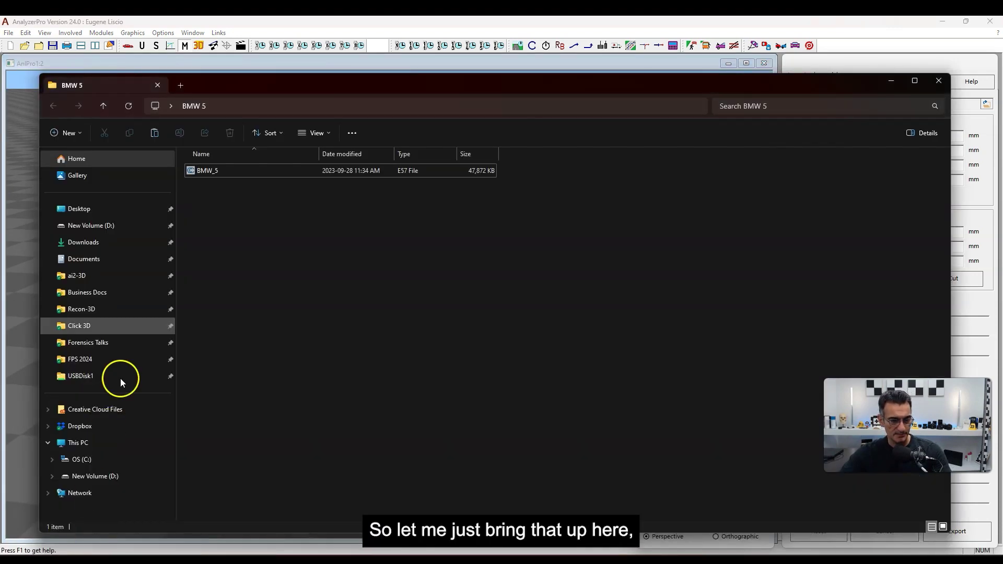
{"action": "double_click", "coordinate": [208, 170]}
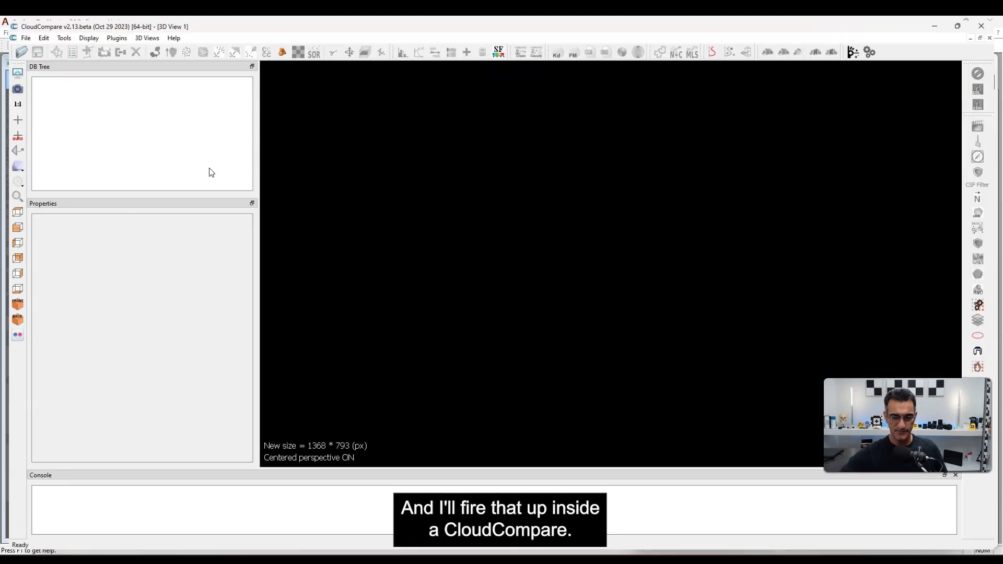
{"action": "left_click_drag", "start_coordinate": [573, 274], "coordinate": [601, 303]}
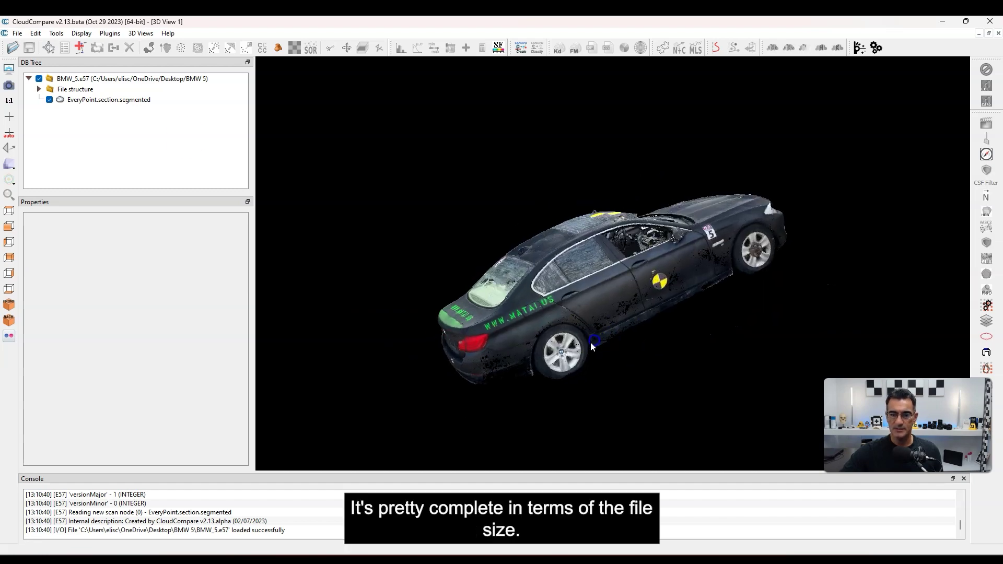
{"action": "left_click", "coordinate": [92, 101]}
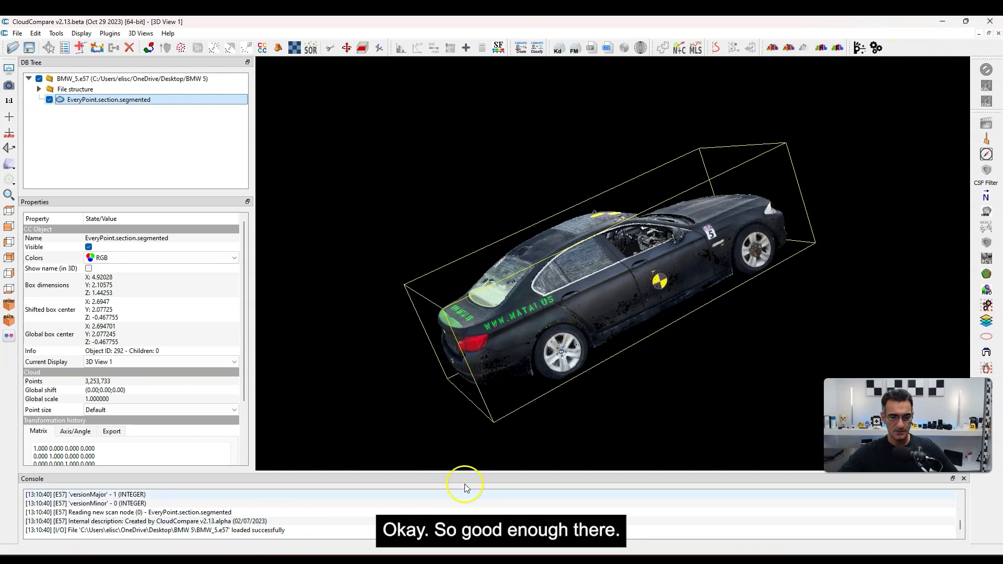
Switch back to AnalyzerPro and load the BMW_5 E57 file from the BMW 5 folder on the Desktop as the vehicle model.
{"action": "left_click", "coordinate": [389, 559]}
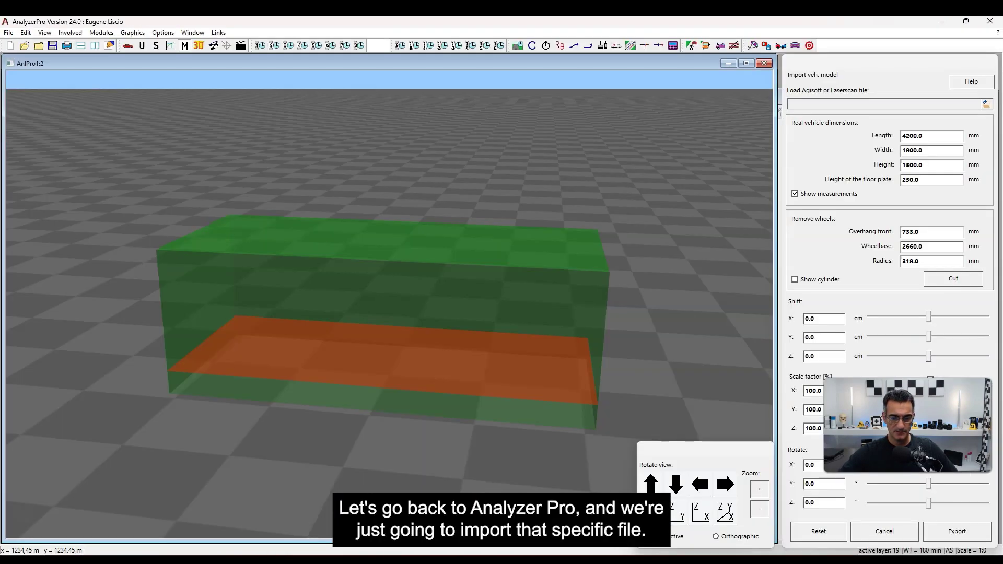
{"action": "left_click", "coordinate": [986, 104]}
{"action": "left_click", "coordinate": [118, 46]}
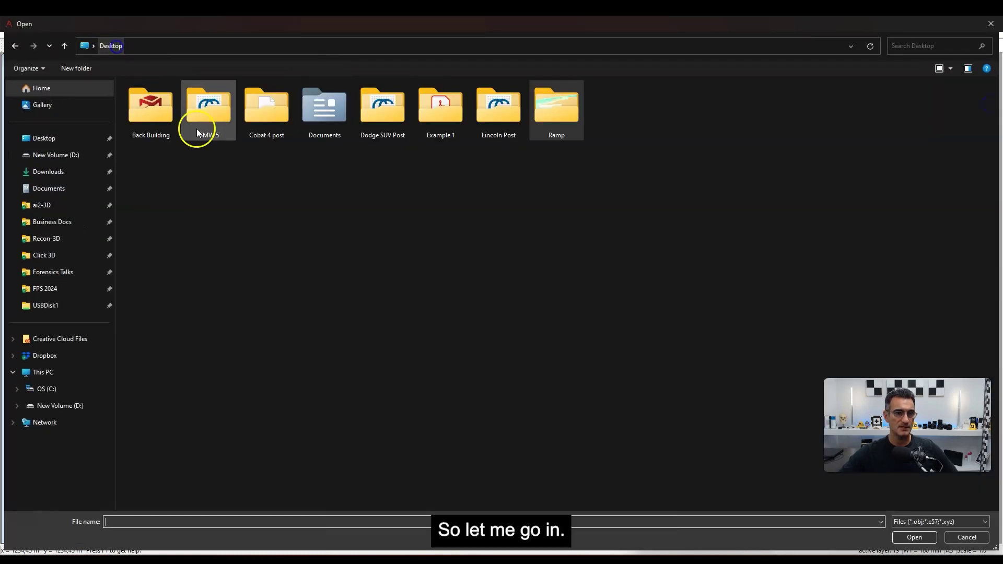
{"action": "double_click", "coordinate": [220, 118]}
{"action": "left_click", "coordinate": [135, 100]}
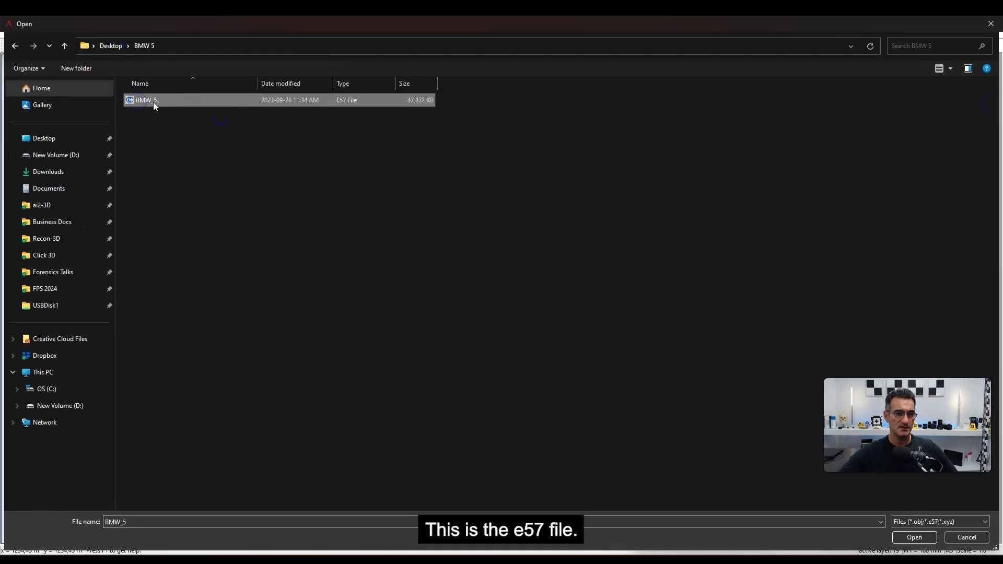
{"action": "double_click", "coordinate": [148, 101]}
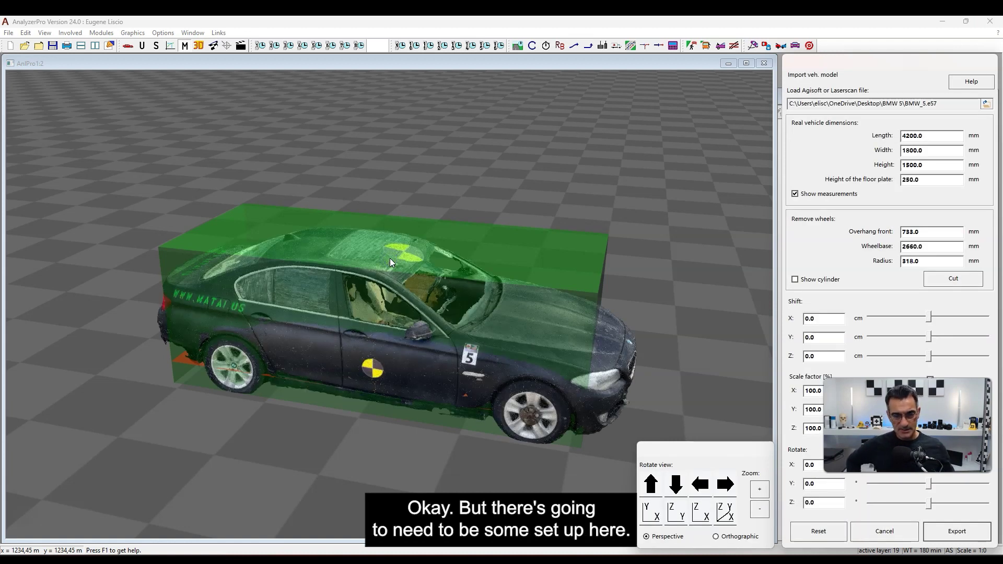
Show the wheel-removal cylinders on the scanned BMW in a side view.
{"action": "left_click", "coordinate": [415, 134]}
{"action": "left_click_drag", "start_coordinate": [456, 373], "coordinate": [393, 332]}
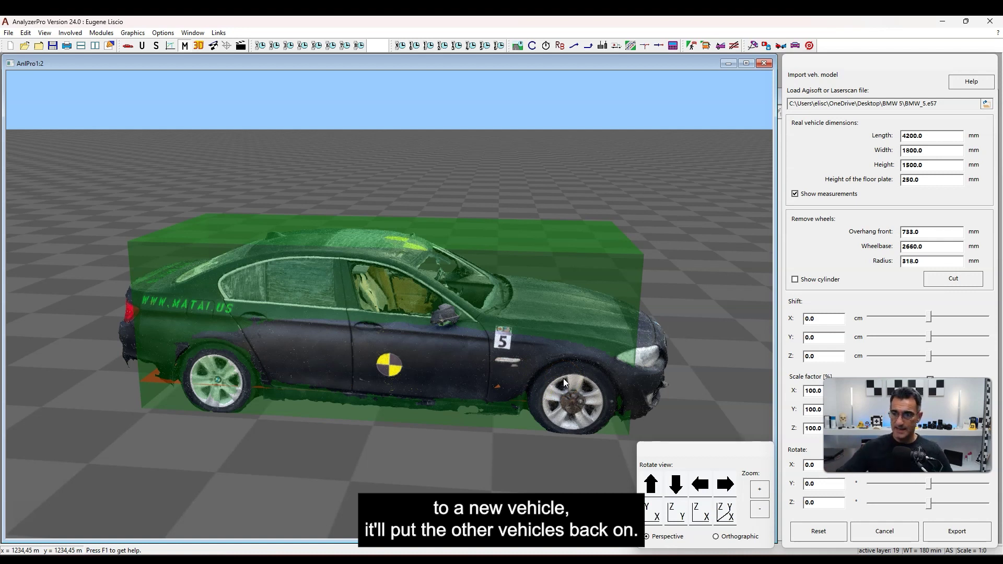
{"action": "left_click", "coordinate": [830, 282]}
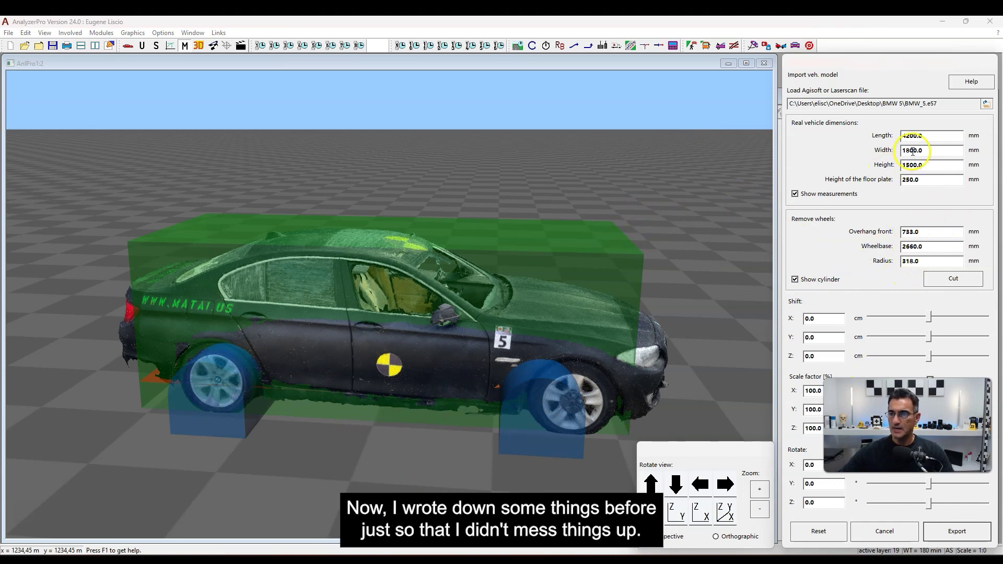
Set the real vehicle dimensions to length 4900 mm, width 1900 mm, height 1450 mm and floor plate height 240 mm.
{"action": "left_click", "coordinate": [938, 138]}
{"action": "type", "text": "4900"}
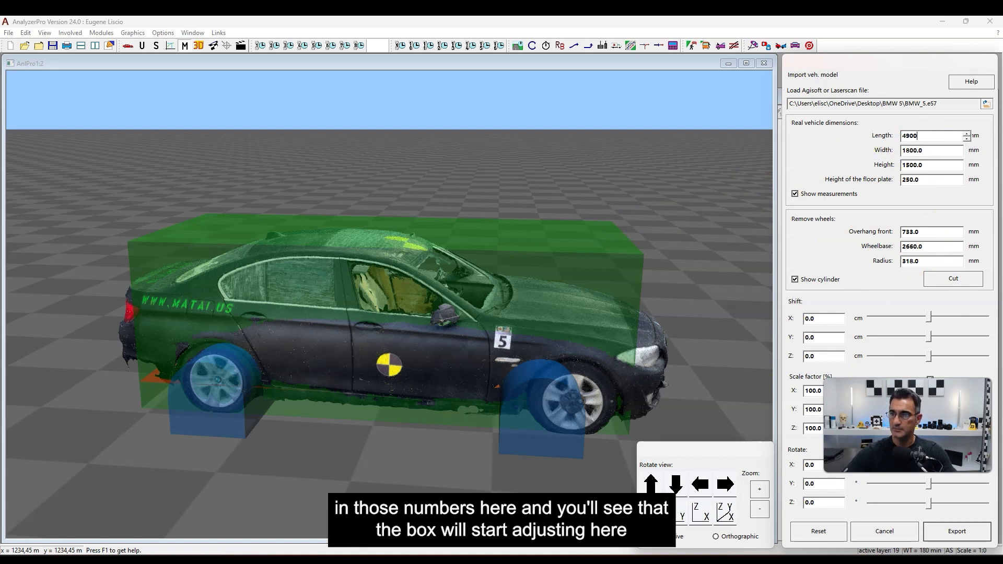
{"action": "key", "text": "Tab"}
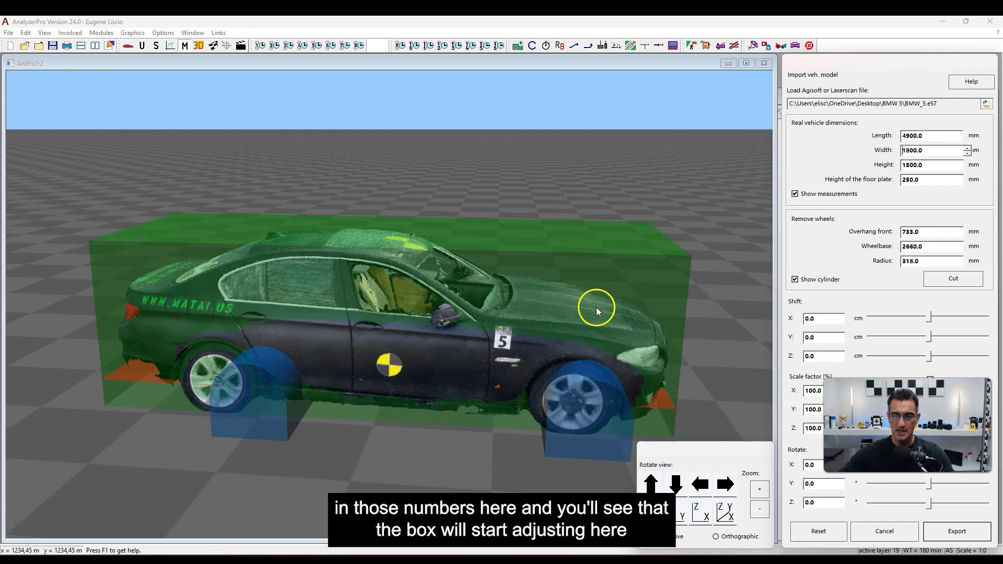
{"action": "left_click", "coordinate": [932, 151]}
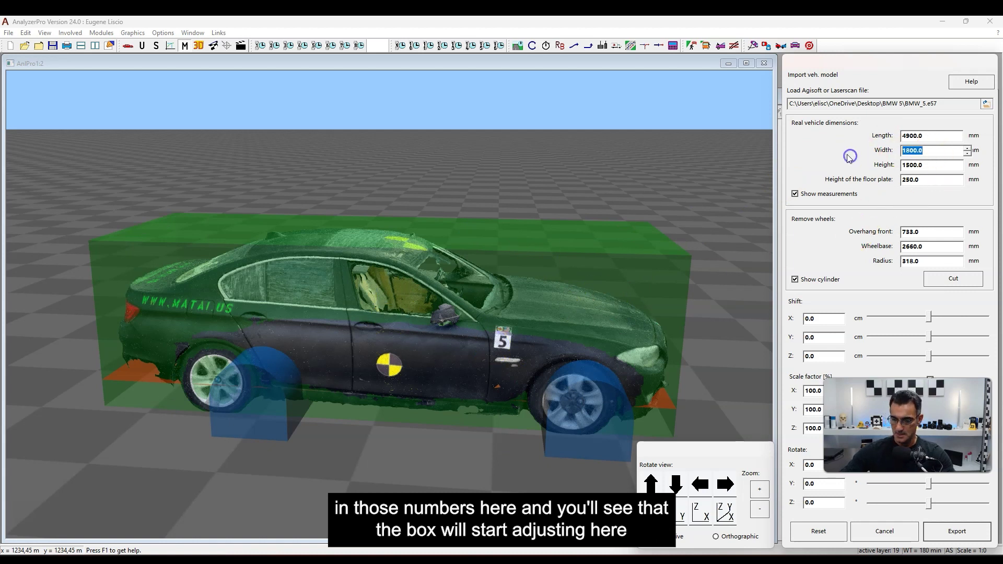
{"action": "type", "text": "19"}
{"action": "left_click", "coordinate": [932, 166]}
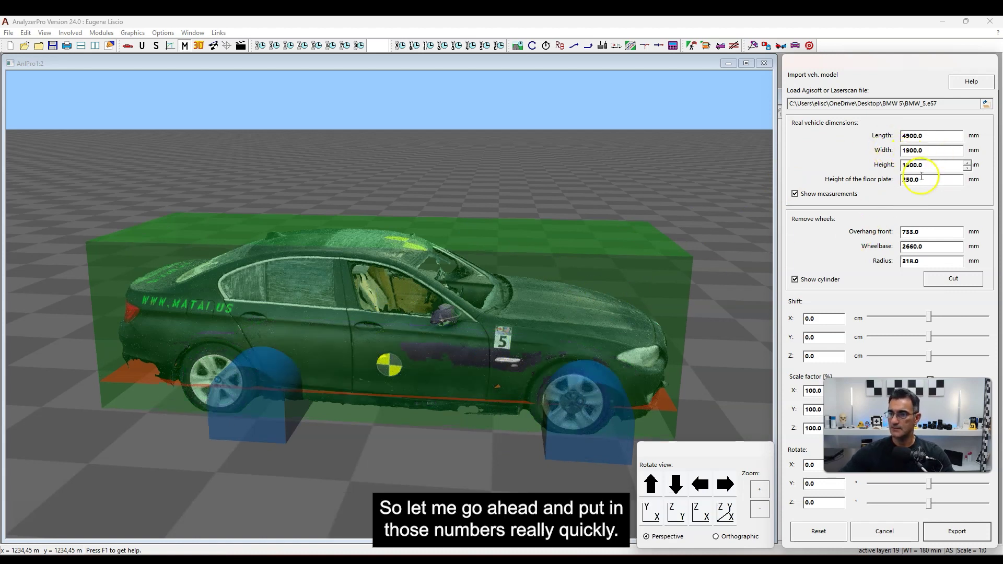
{"action": "type", "text": "1"}
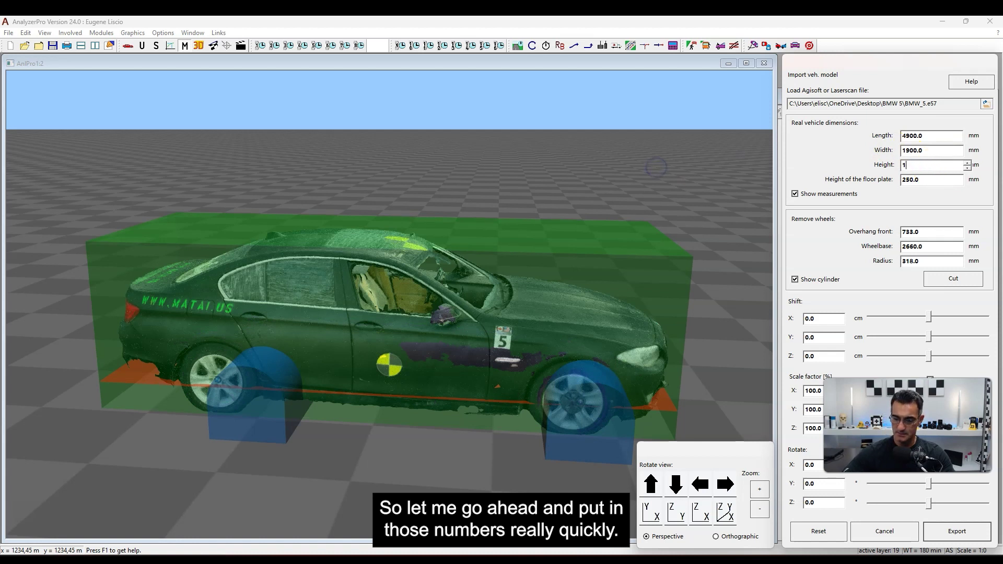
{"action": "type", "text": "450"}
{"action": "key", "text": "Tab"}
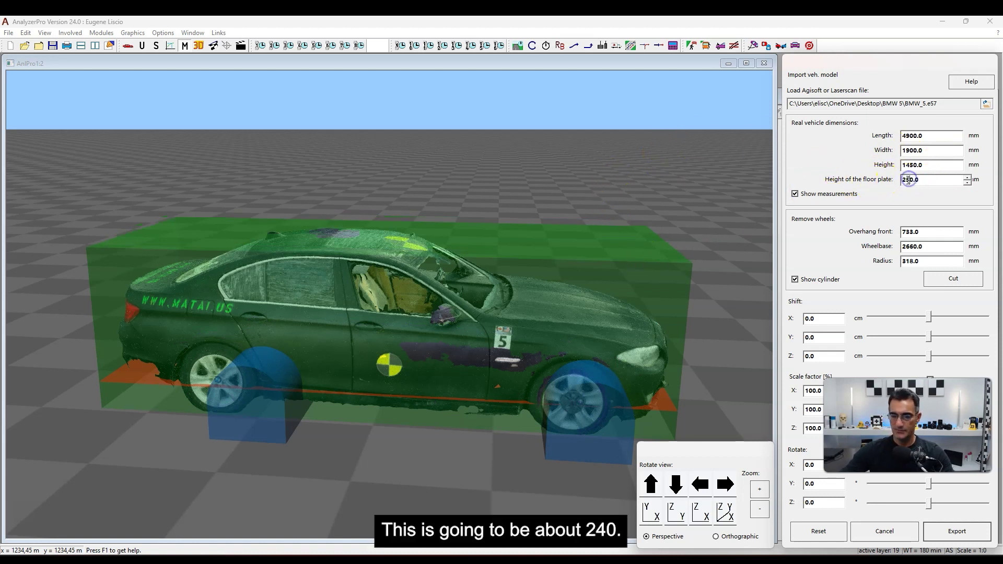
{"action": "type", "text": "4"}
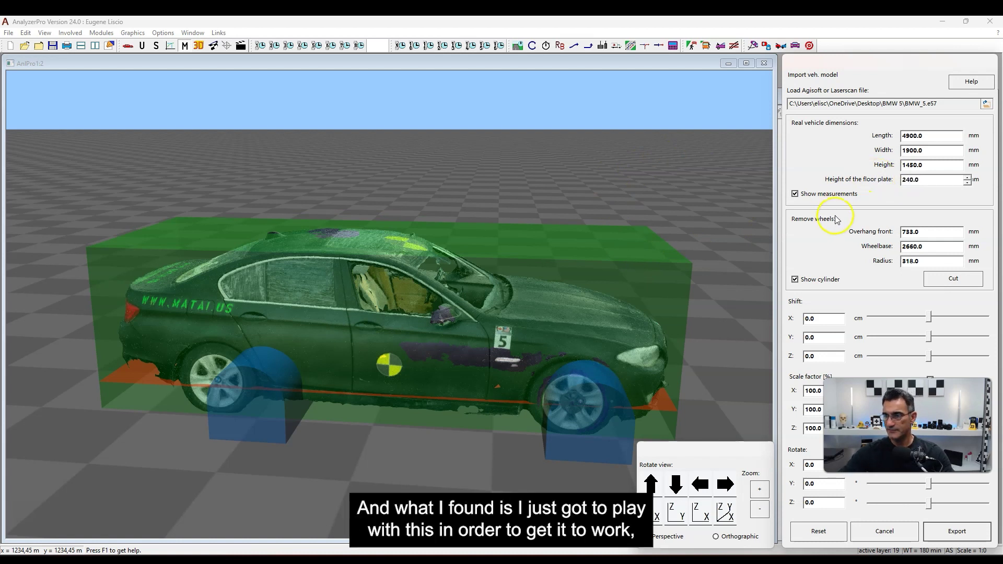
Set the wheel-removal front overhang to 850 mm and the wheelbase to 3000 mm.
{"action": "left_click", "coordinate": [931, 229]}
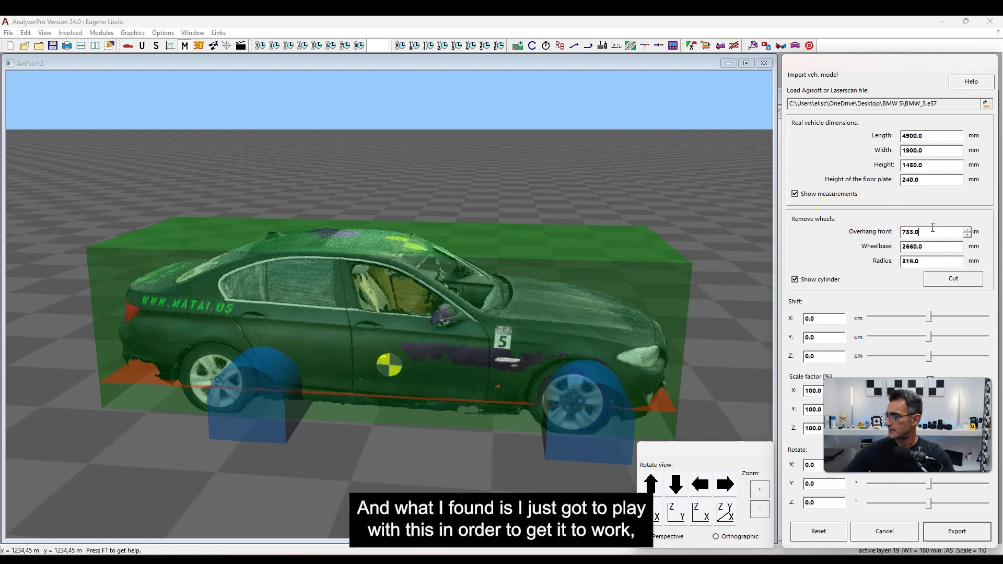
{"action": "type", "text": "850"}
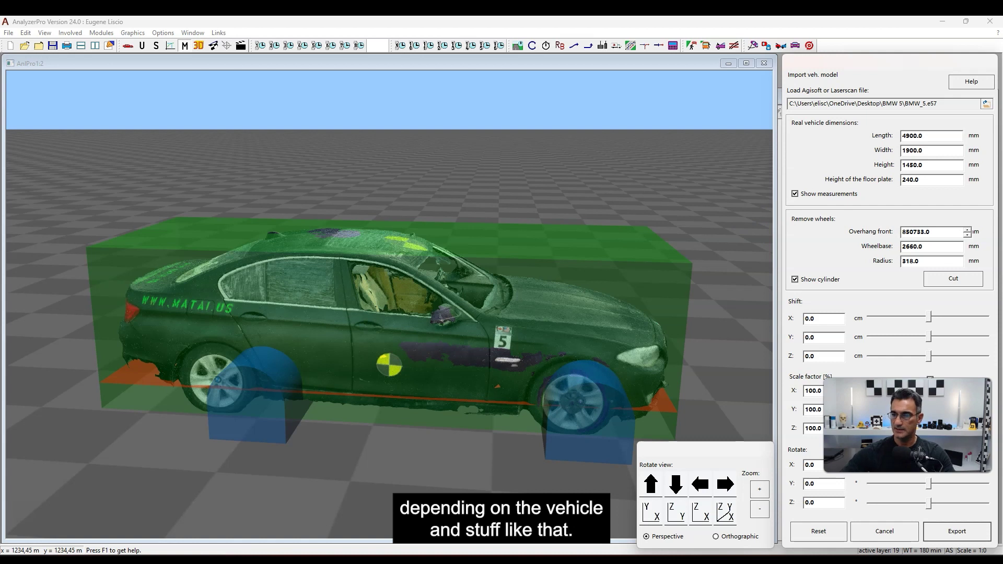
{"action": "key", "text": "Return"}
{"action": "left_click", "coordinate": [440, 319]}
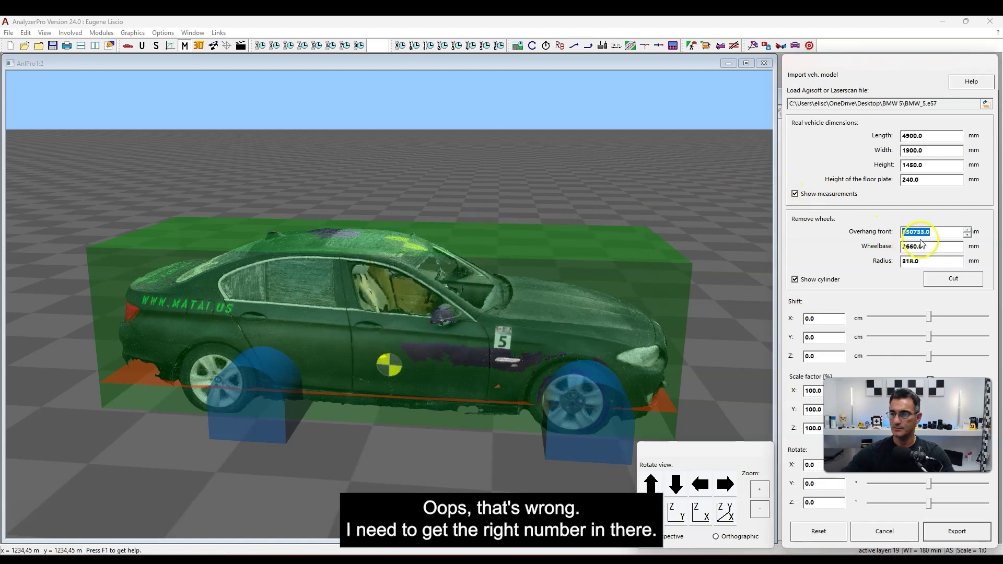
{"action": "type", "text": "850.0"}
{"action": "left_click_drag", "start_coordinate": [961, 246], "coordinate": [899, 248]}
{"action": "type", "text": "3000"}
{"action": "key", "text": "Tab"}
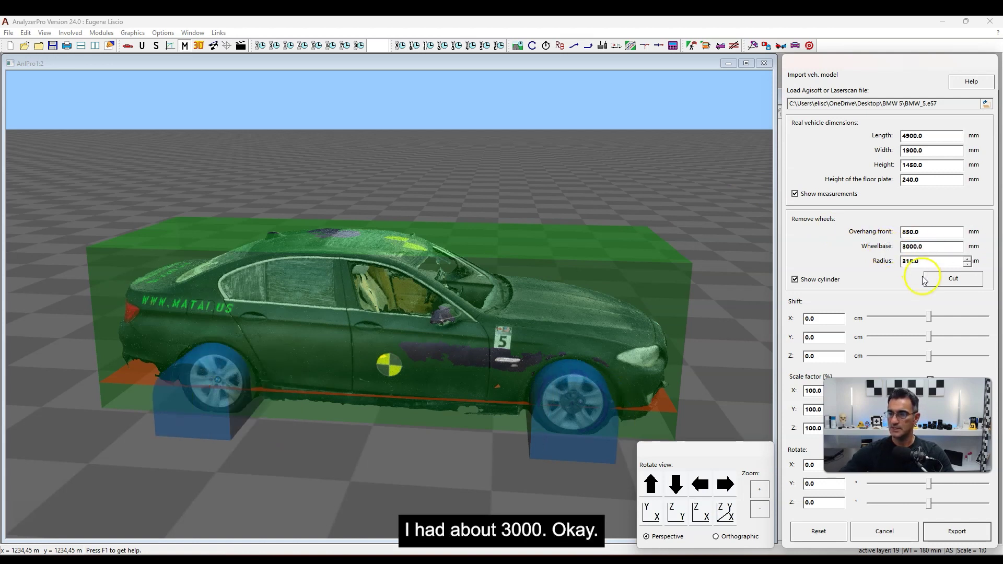
Set the wheel-removal cylinder radius to 330 mm to match the tires and wheel wells.
{"action": "left_click", "coordinate": [928, 260]}
{"action": "double_click", "coordinate": [926, 261]}
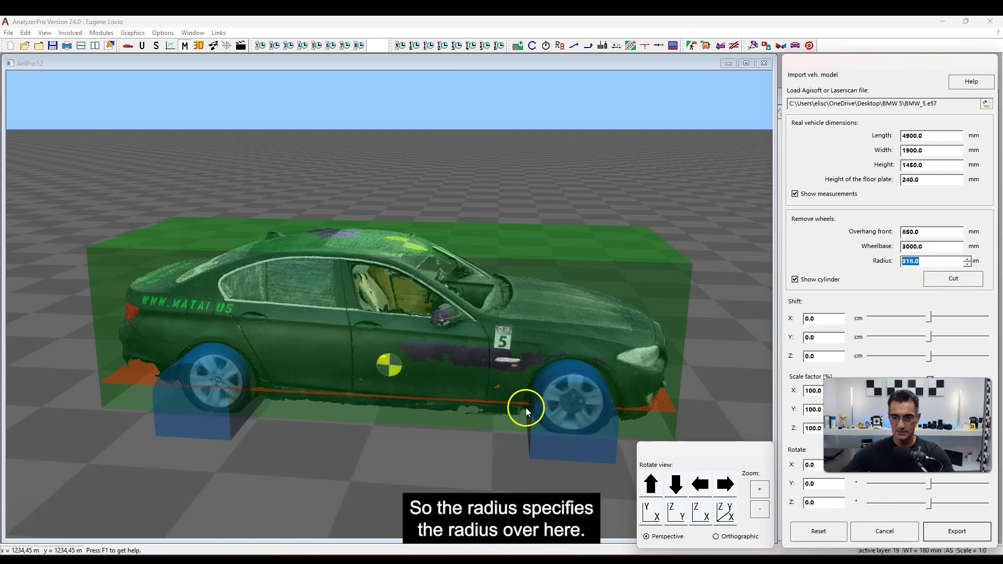
{"action": "left_click_drag", "start_coordinate": [448, 434], "coordinate": [395, 370]}
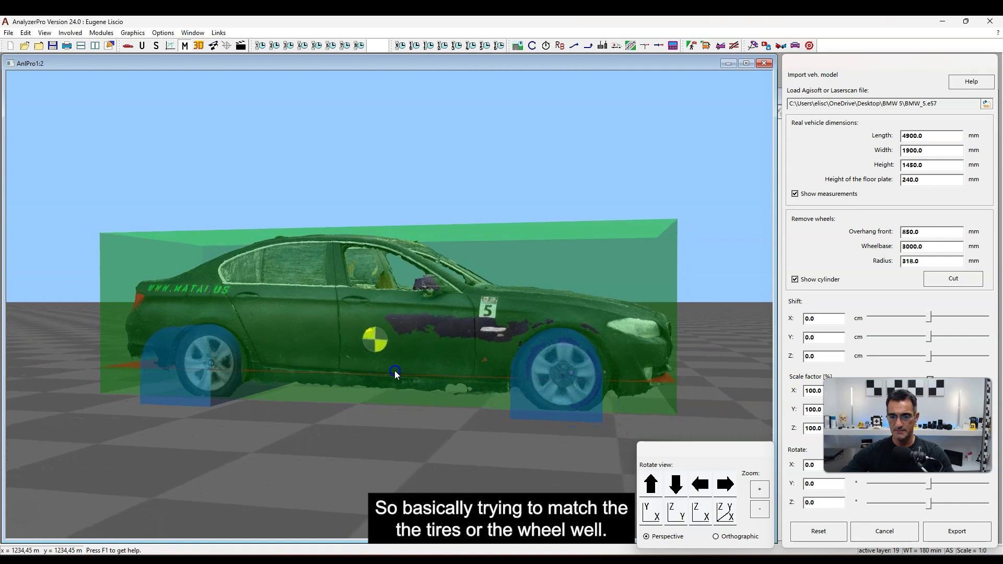
{"action": "double_click", "coordinate": [919, 261]}
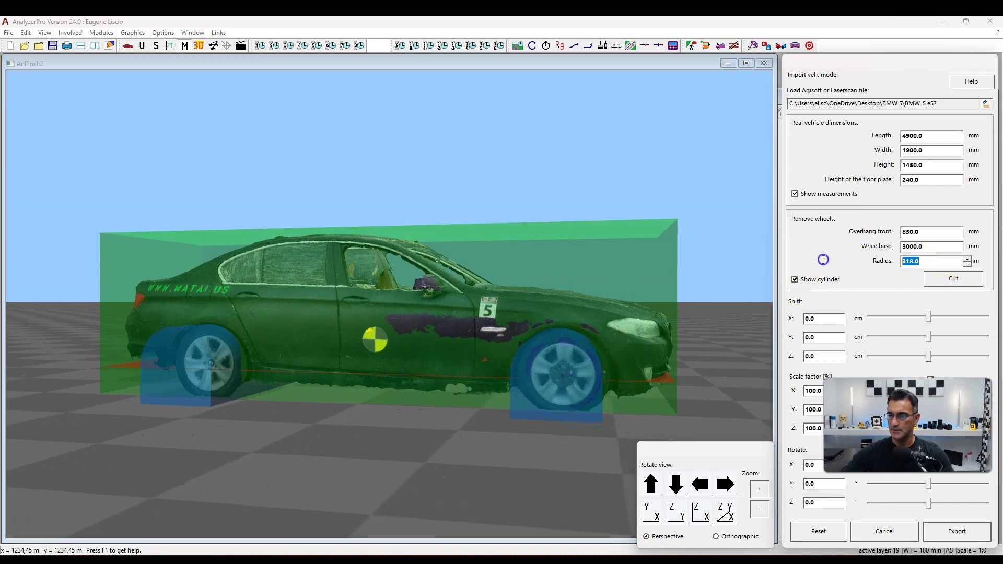
{"action": "key", "text": "Tab"}
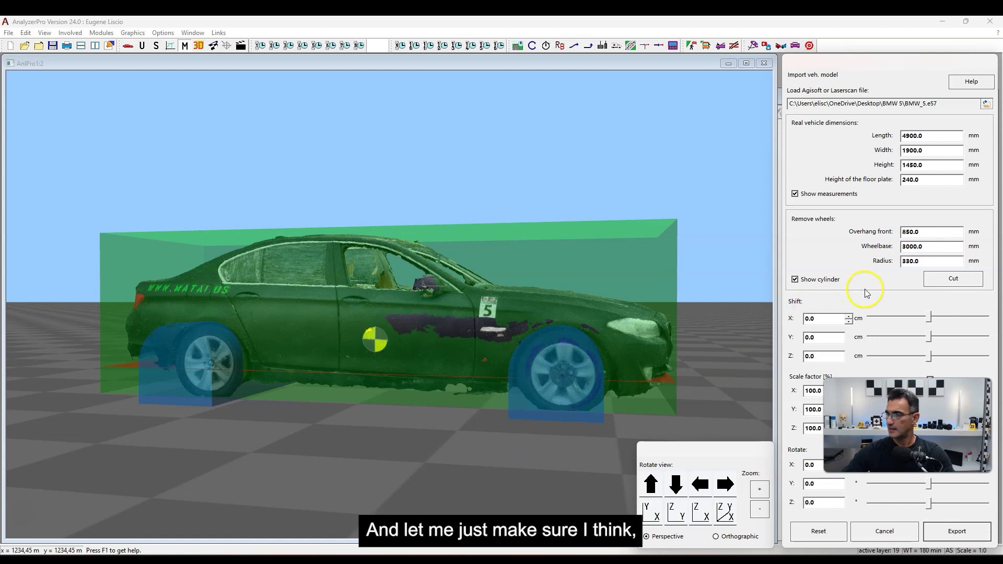
Check the wheel cylinders from both sides of the car and set the real vehicle length to 5000 mm.
{"action": "left_click_drag", "start_coordinate": [403, 412], "coordinate": [397, 446]}
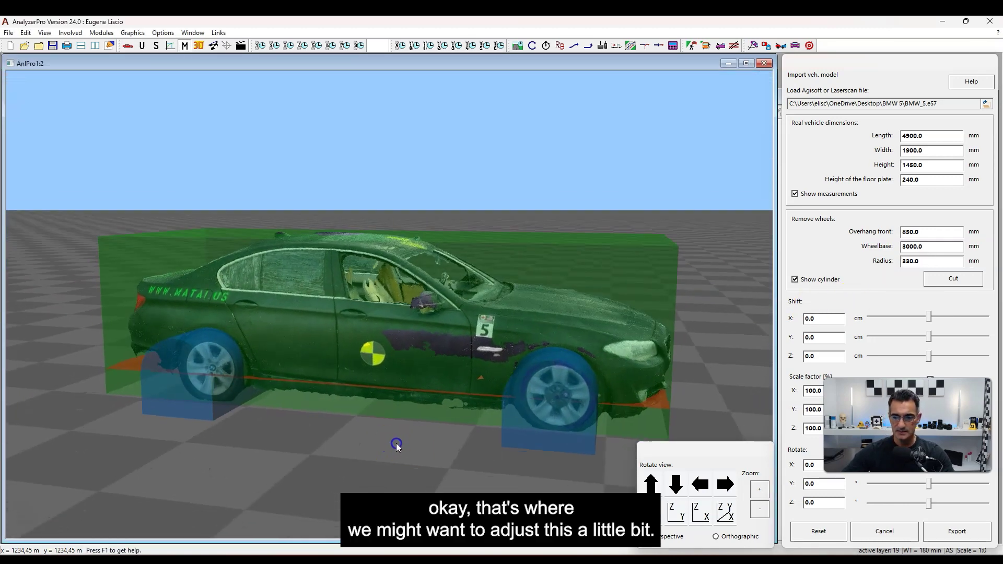
{"action": "left_click_drag", "start_coordinate": [594, 387], "coordinate": [373, 355]}
{"action": "double_click", "coordinate": [915, 135]}
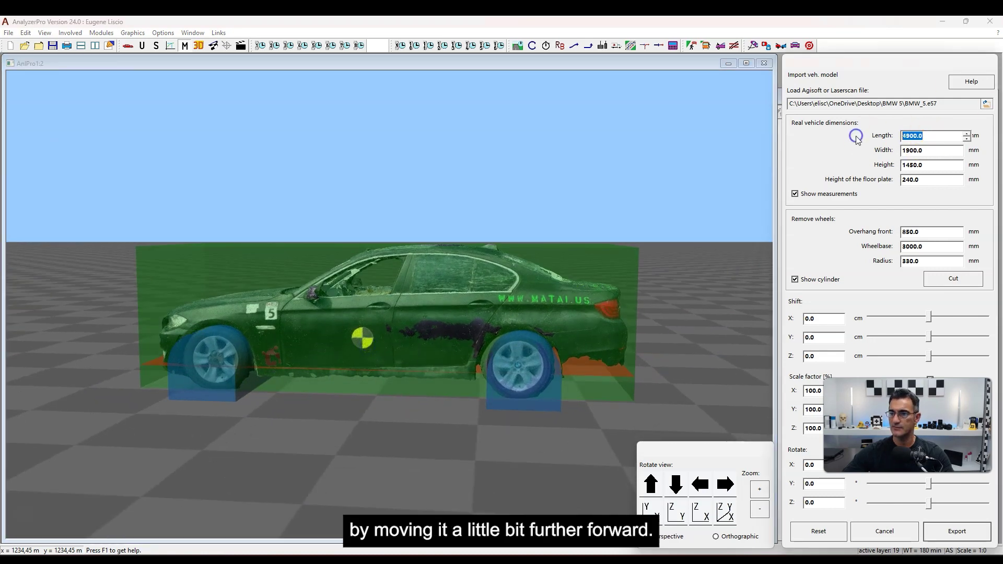
{"action": "type", "text": "500"}
{"action": "key", "text": "Tab"}
Check the cylinders' fit around the wheels and cut the wheels out of the scanned BMW.
{"action": "left_click_drag", "start_coordinate": [285, 384], "coordinate": [535, 349]}
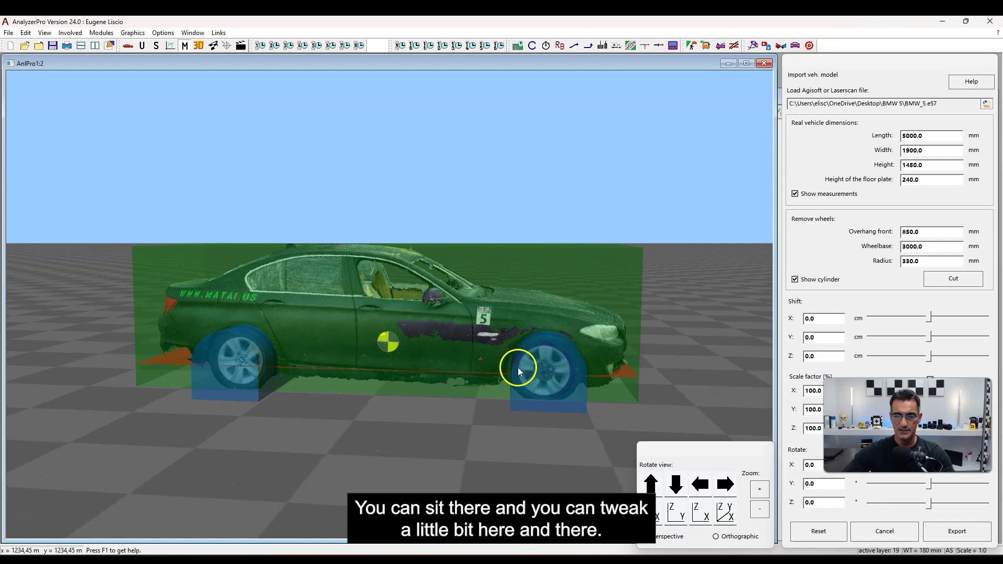
{"action": "left_click_drag", "start_coordinate": [462, 362], "coordinate": [678, 343]}
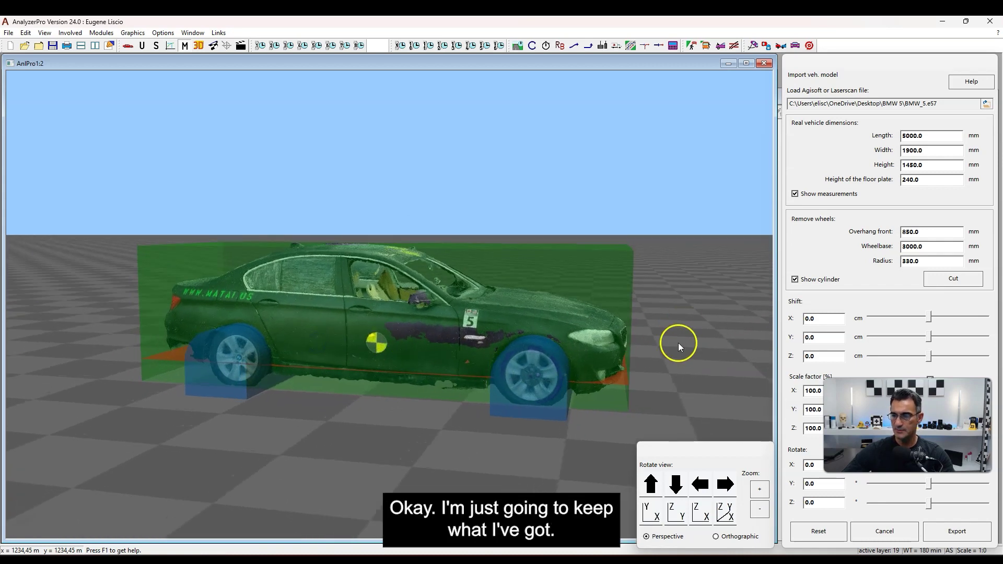
{"action": "left_click", "coordinate": [958, 281]}
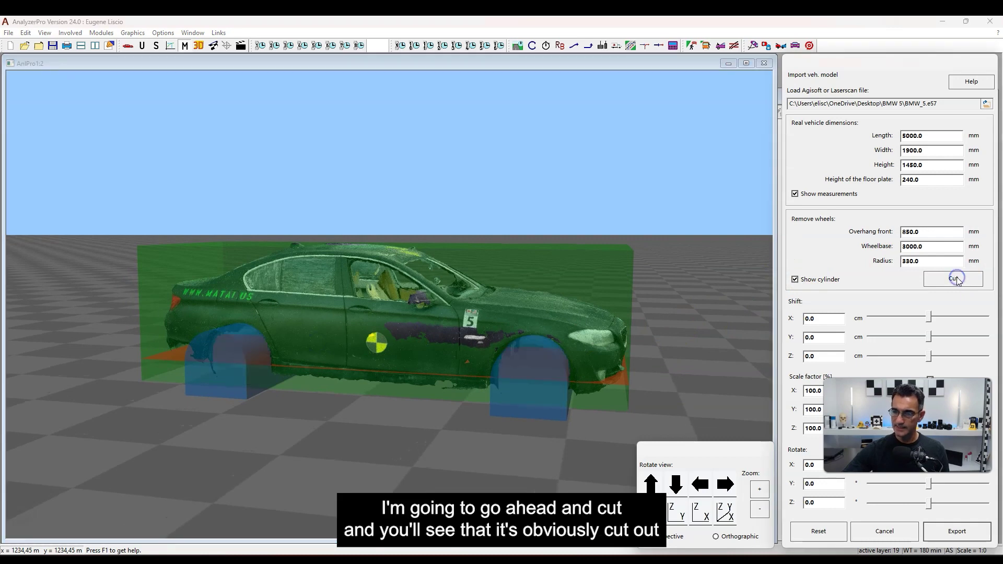
Inspect the wheel cutouts on the scanned BMW and export the vehicle model as BMW5 in murlpkg format to the BMW 5 folder.
{"action": "left_click_drag", "start_coordinate": [469, 348], "coordinate": [556, 379]}
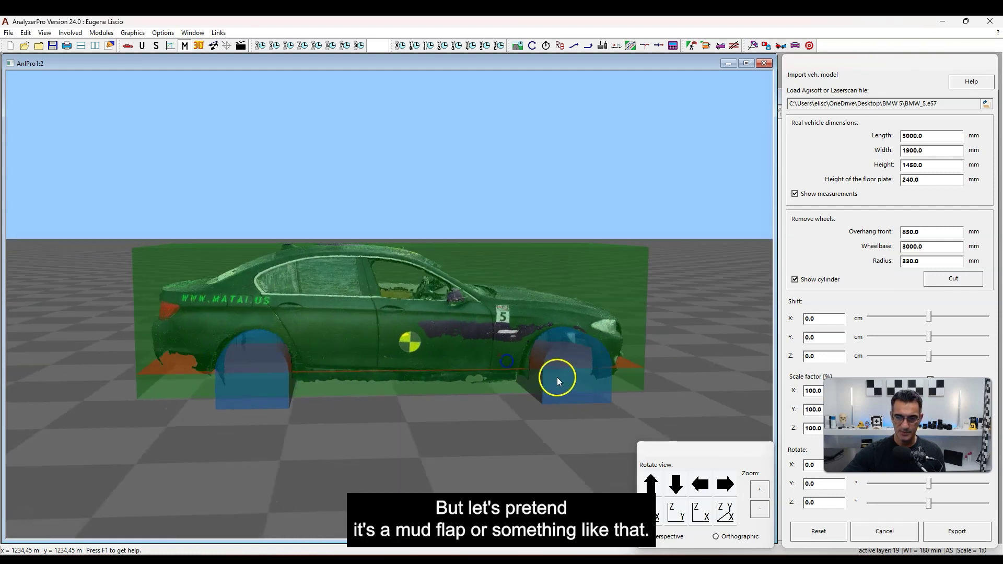
{"action": "left_click_drag", "start_coordinate": [409, 342], "coordinate": [446, 360]}
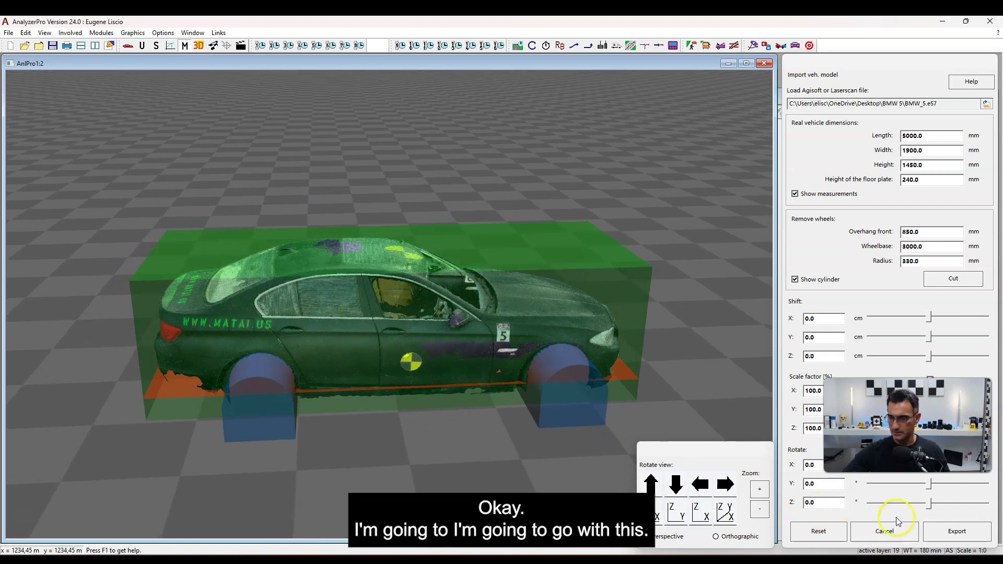
{"action": "left_click", "coordinate": [951, 538]}
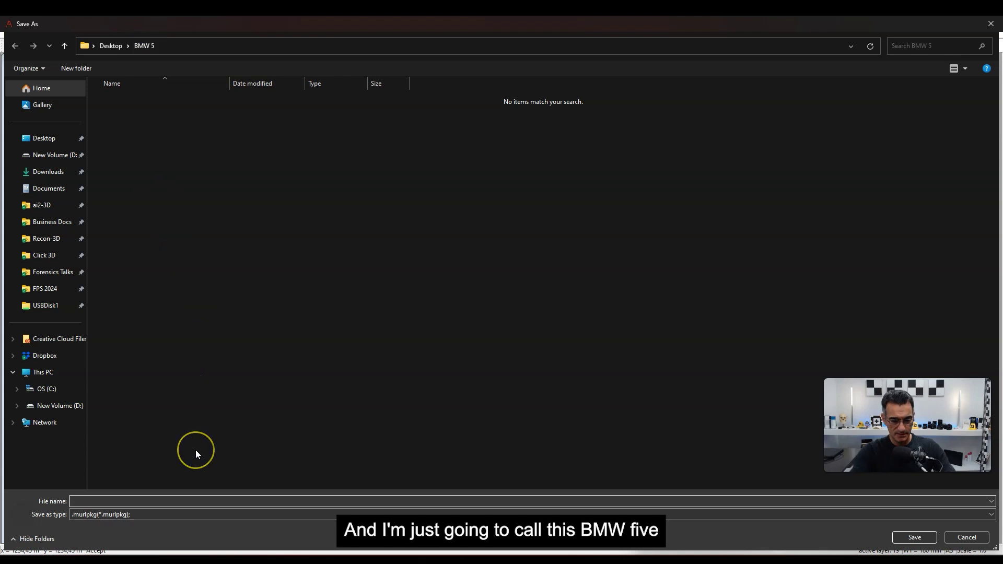
{"action": "type", "text": "BMW5"}
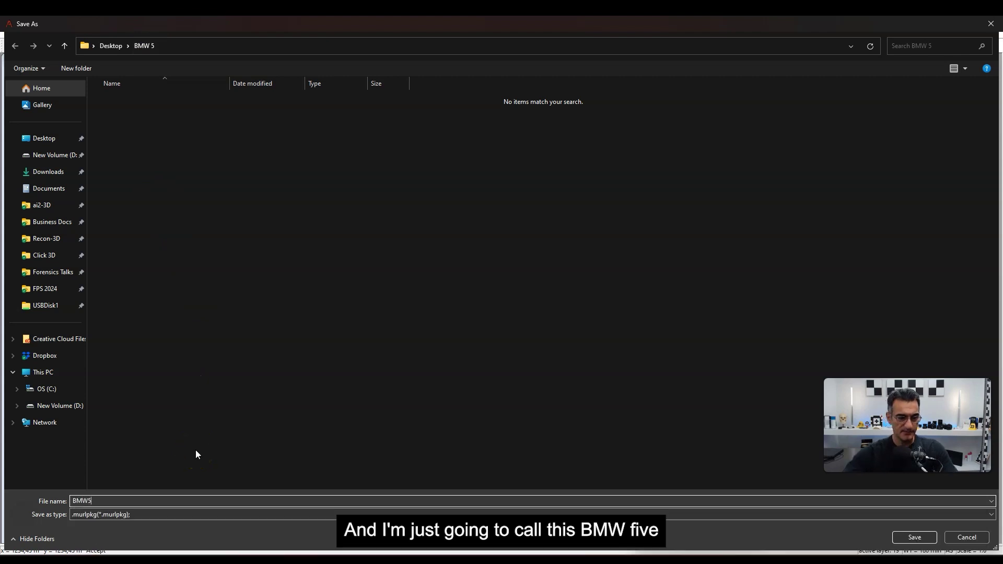
{"action": "left_click", "coordinate": [915, 537]}
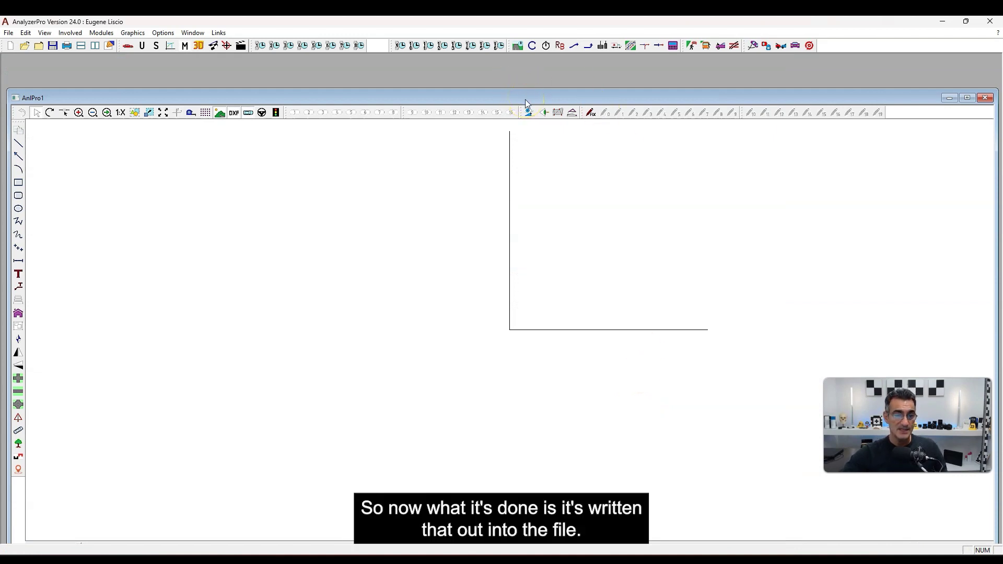
Maximize the plan drawing, open vehicle 1's data and select BMW as the manufacturer in the car database.
{"action": "double_click", "coordinate": [524, 99]}
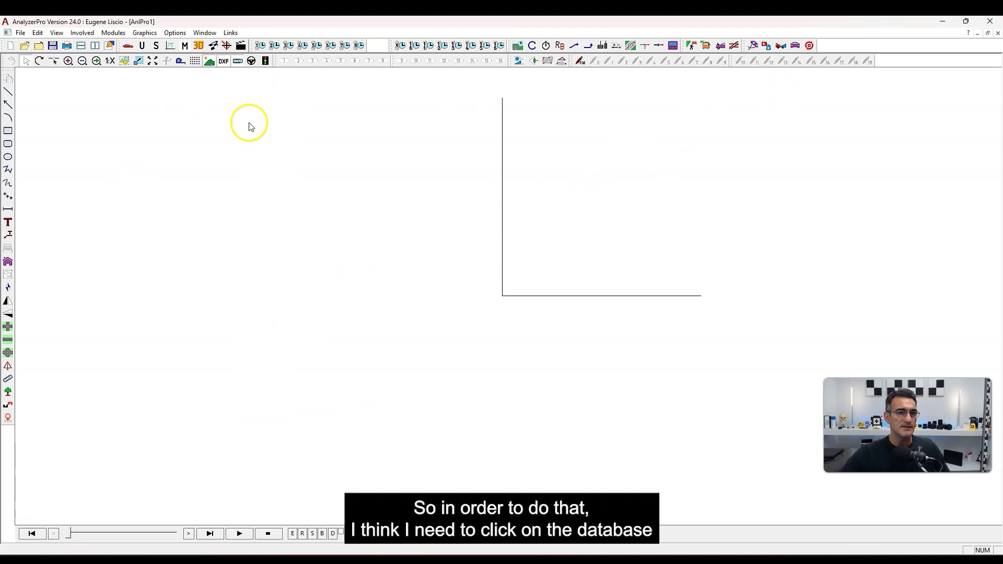
{"action": "left_click", "coordinate": [130, 46]}
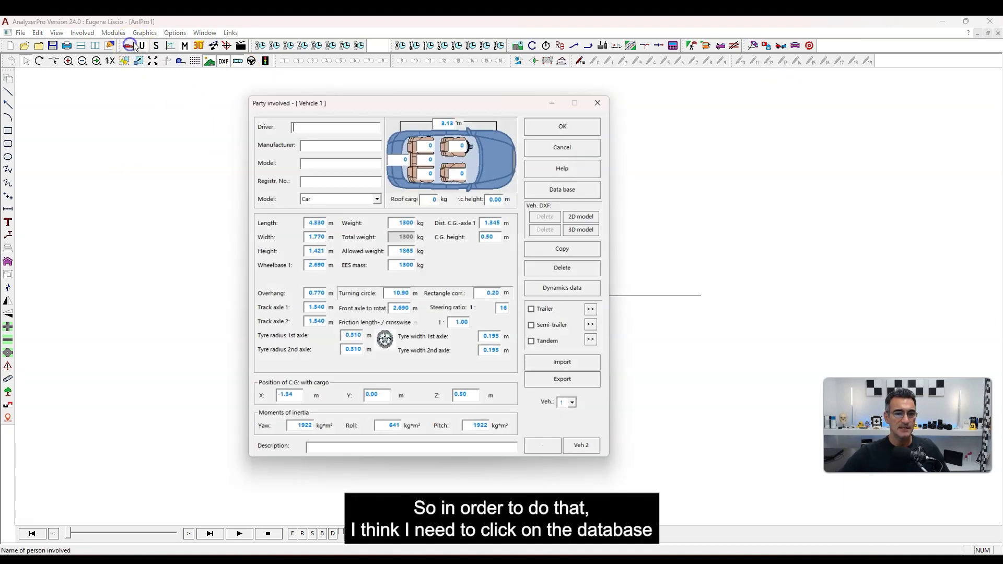
{"action": "left_click", "coordinate": [319, 125]}
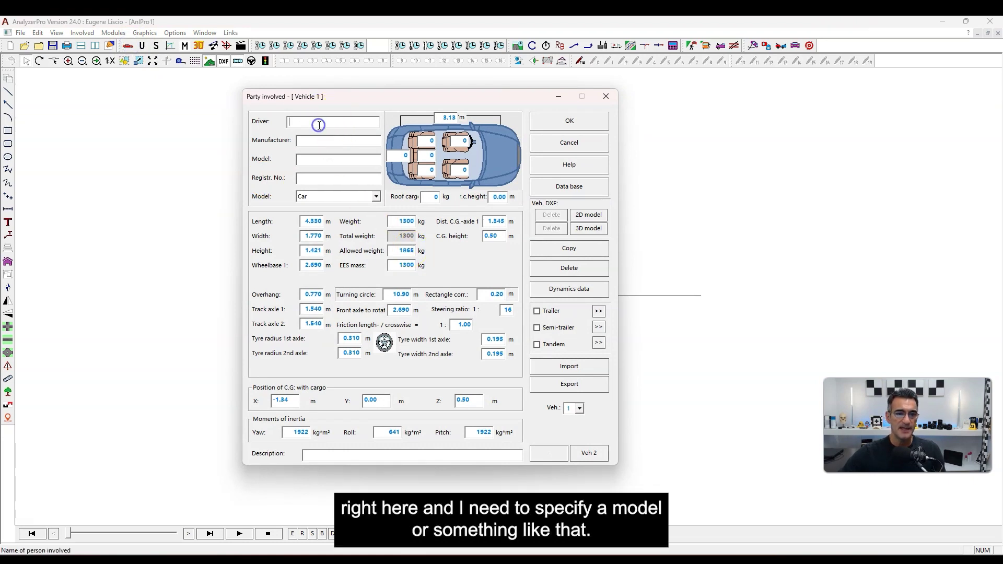
{"action": "left_click", "coordinate": [322, 163]}
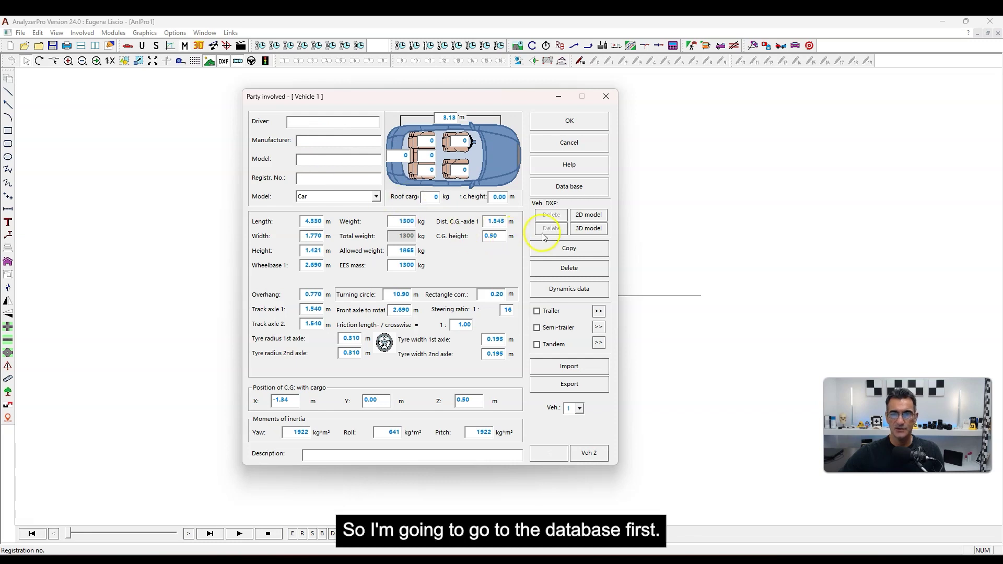
{"action": "left_click", "coordinate": [580, 188]}
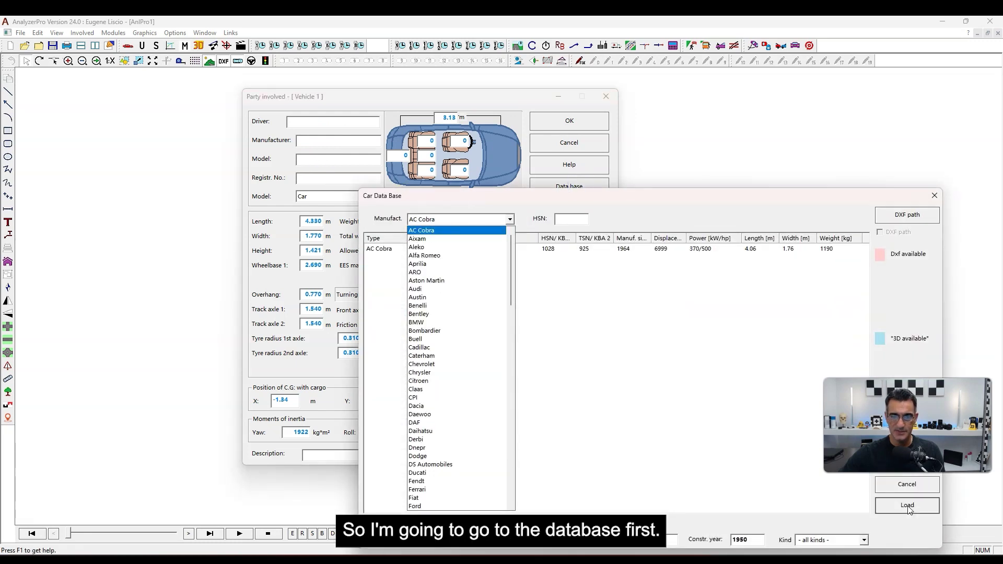
{"action": "type", "text": "bmw"}
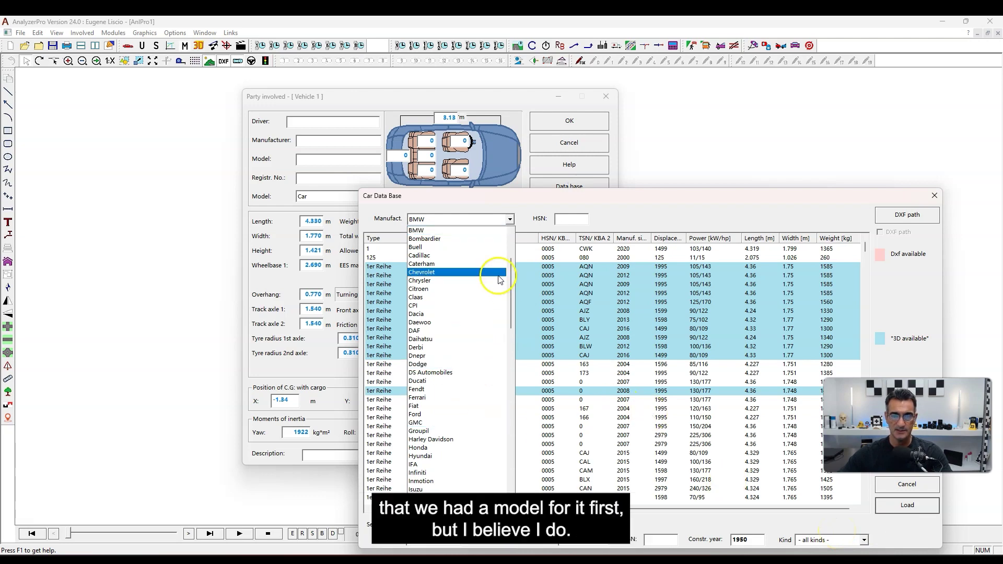
{"action": "left_click", "coordinate": [470, 228]}
Find the 5er Reihe model 5 from 2008 among the BMW entries and load its data into vehicle 1.
{"action": "scroll", "coordinate": [474, 365], "scroll_direction": "down", "scroll_amount": 4}
{"action": "scroll", "coordinate": [473, 368], "scroll_direction": "down", "scroll_amount": 15}
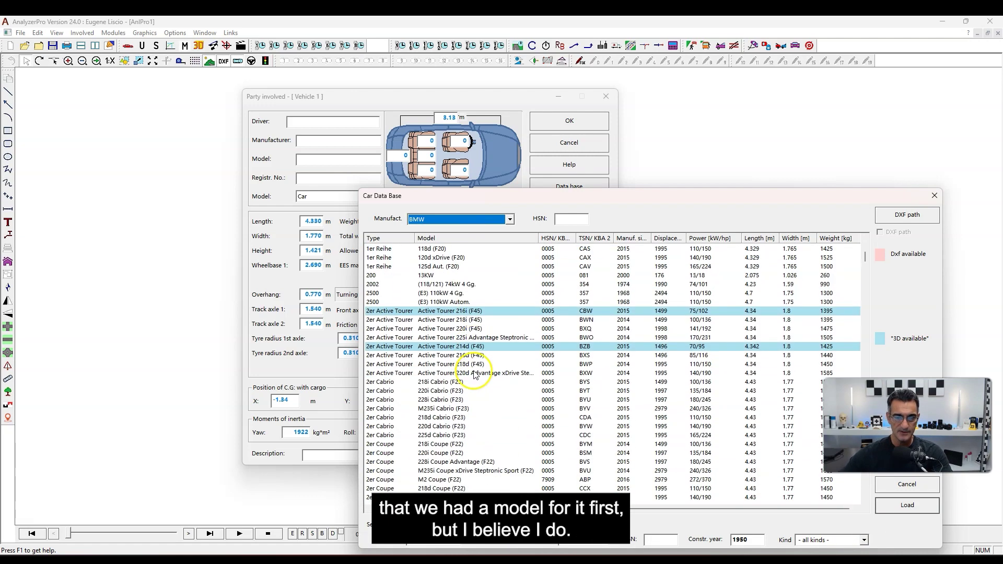
{"action": "scroll", "coordinate": [467, 377], "scroll_direction": "down", "scroll_amount": 20}
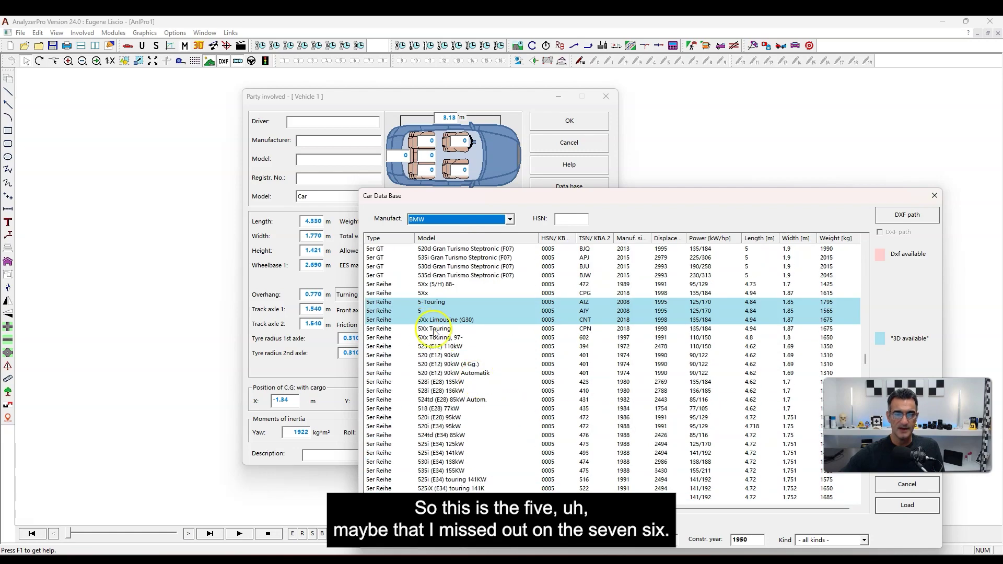
{"action": "scroll", "coordinate": [438, 342], "scroll_direction": "down", "scroll_amount": 12}
{"action": "scroll", "coordinate": [438, 345], "scroll_direction": "down", "scroll_amount": 5}
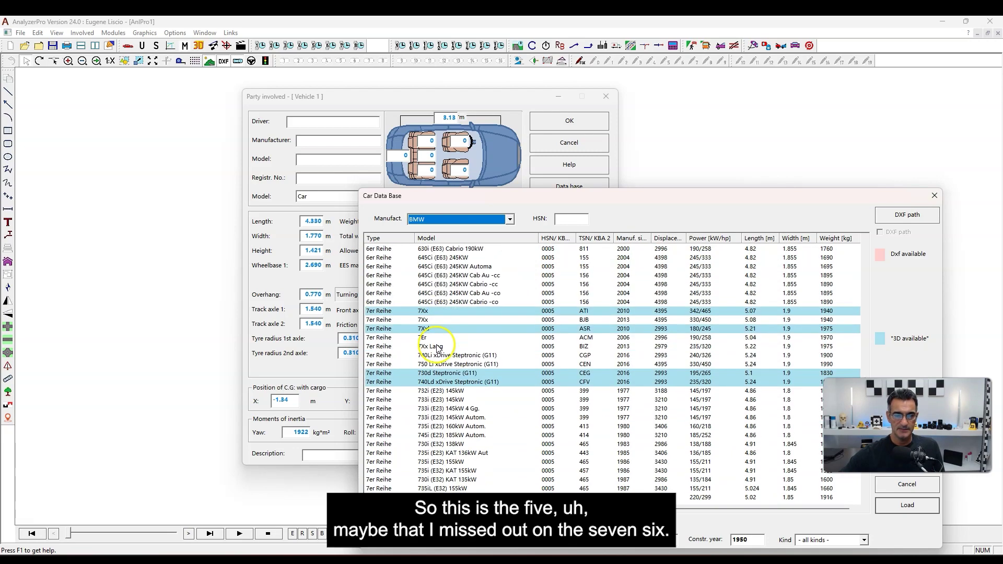
{"action": "scroll", "coordinate": [438, 347], "scroll_direction": "up", "scroll_amount": 10}
{"action": "scroll", "coordinate": [418, 350], "scroll_direction": "up", "scroll_amount": 9}
{"action": "scroll", "coordinate": [409, 351], "scroll_direction": "up", "scroll_amount": 15}
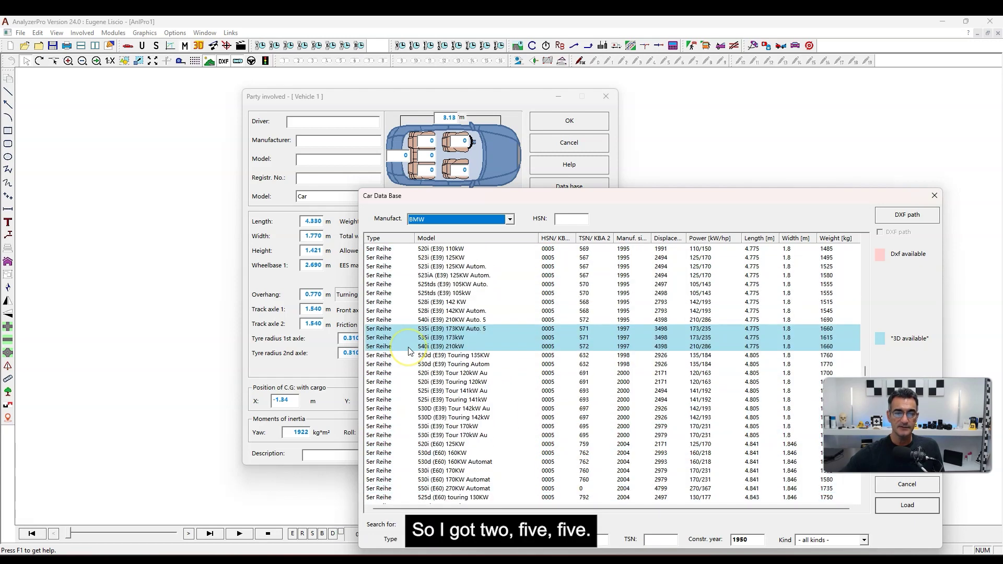
{"action": "scroll", "coordinate": [409, 350], "scroll_direction": "down", "scroll_amount": 12}
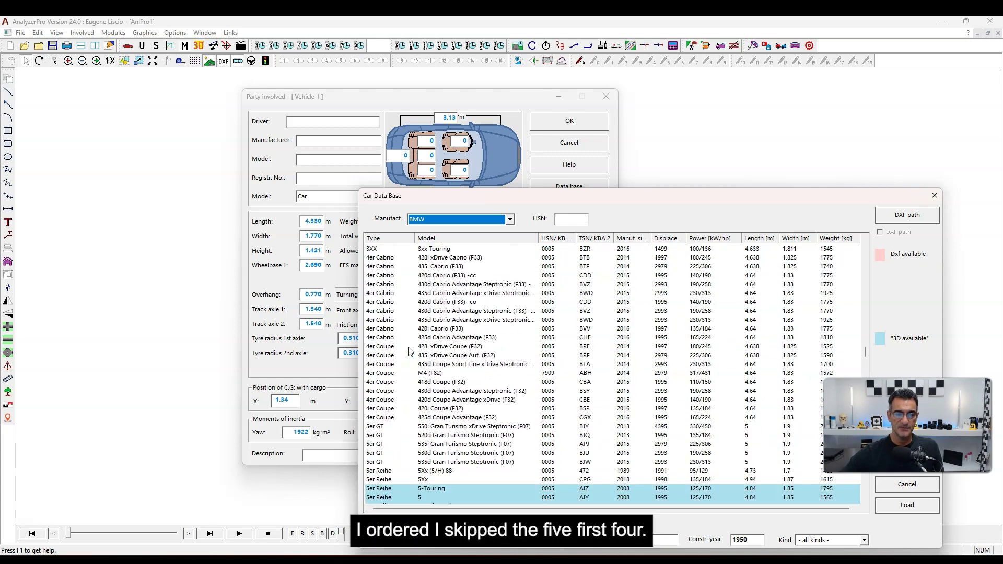
{"action": "left_click", "coordinate": [391, 396]}
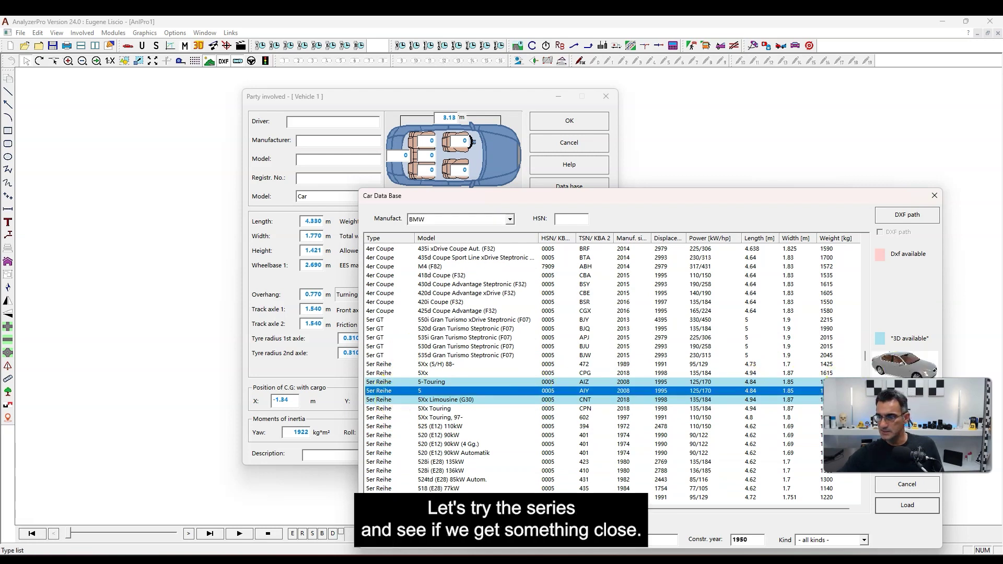
{"action": "left_click", "coordinate": [915, 509]}
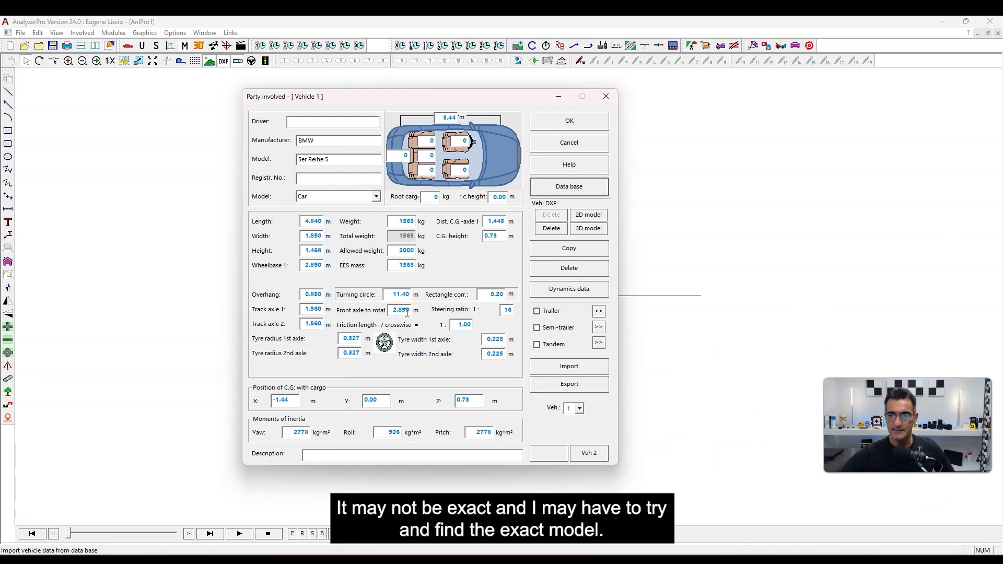
Assign BMW5.murlpkg from the desktop's BMW 5 folder as vehicle 1's 3D model and accept the vehicle data.
{"action": "left_click", "coordinate": [476, 283]}
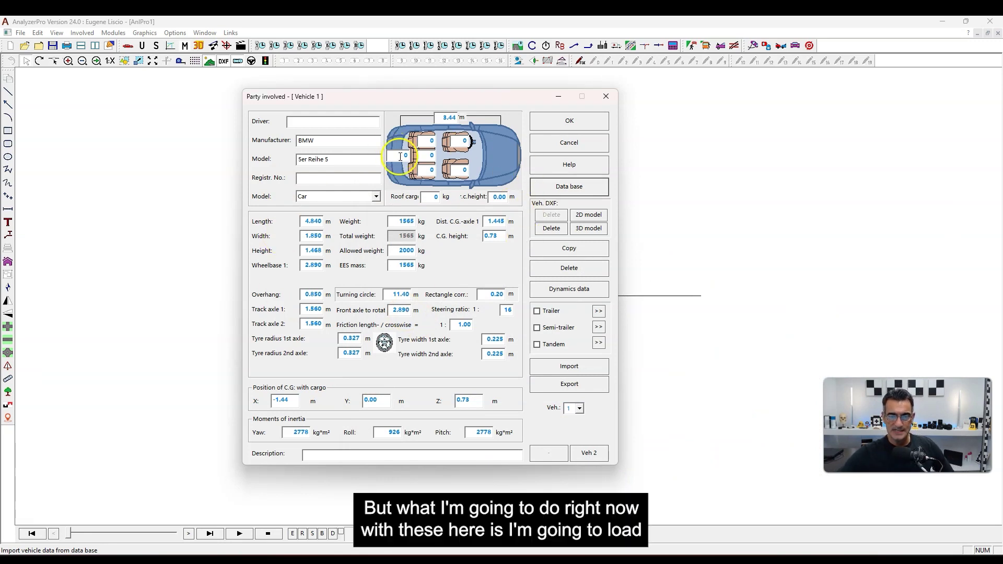
{"action": "left_click", "coordinate": [589, 229]}
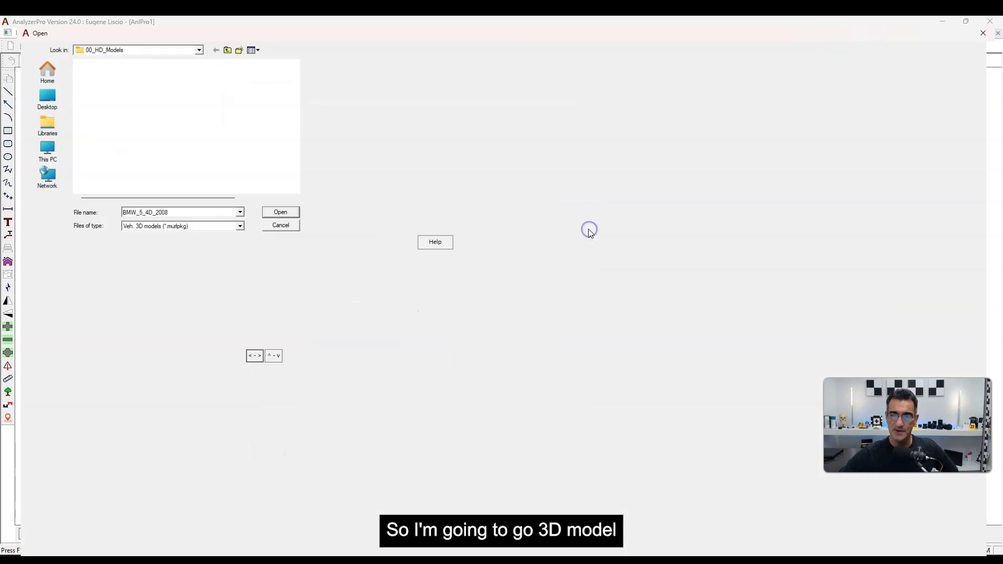
{"action": "left_click", "coordinate": [30, 93]}
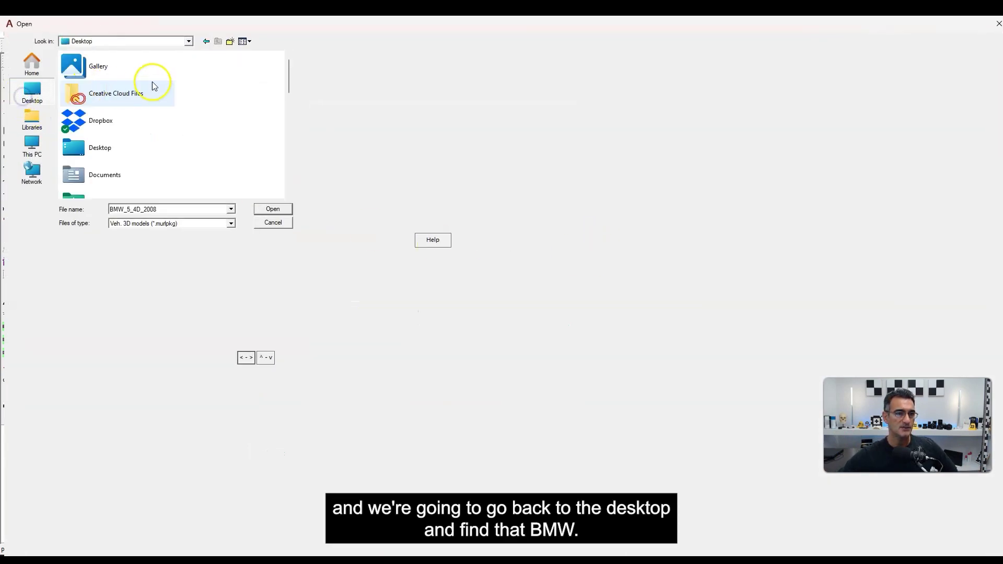
{"action": "double_click", "coordinate": [101, 147]}
{"action": "double_click", "coordinate": [187, 71]}
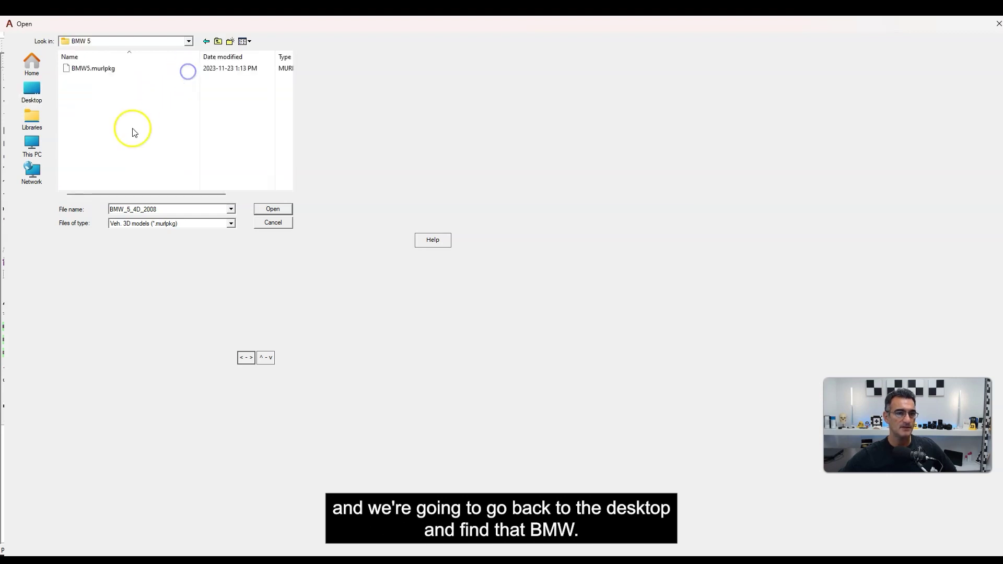
{"action": "left_click", "coordinate": [83, 72]}
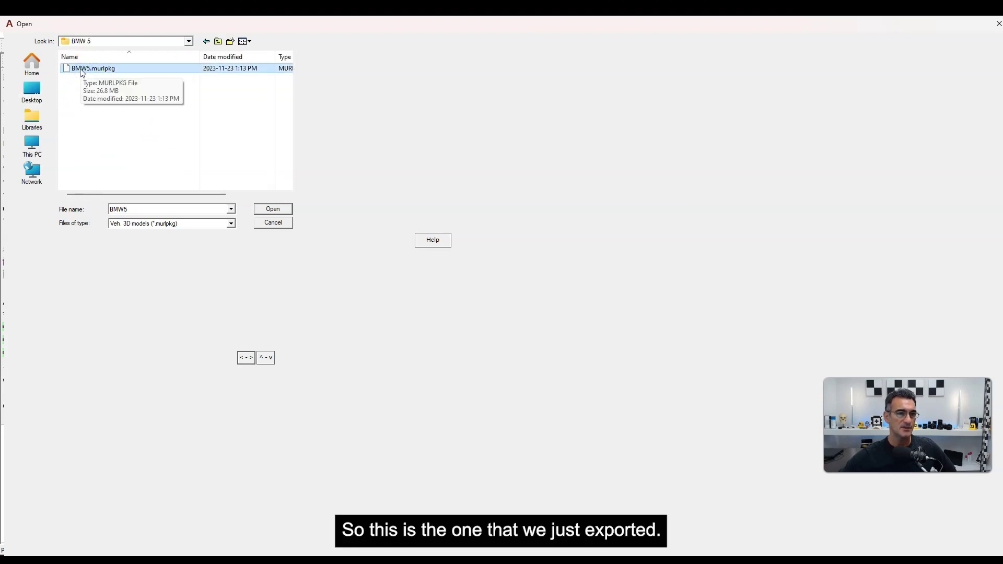
{"action": "double_click", "coordinate": [83, 68]}
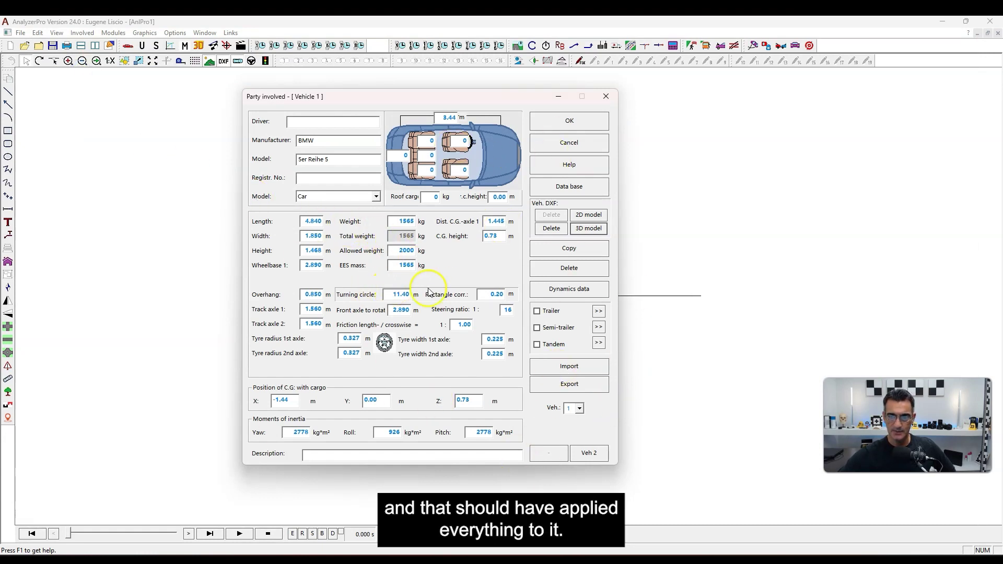
{"action": "left_click", "coordinate": [570, 123]}
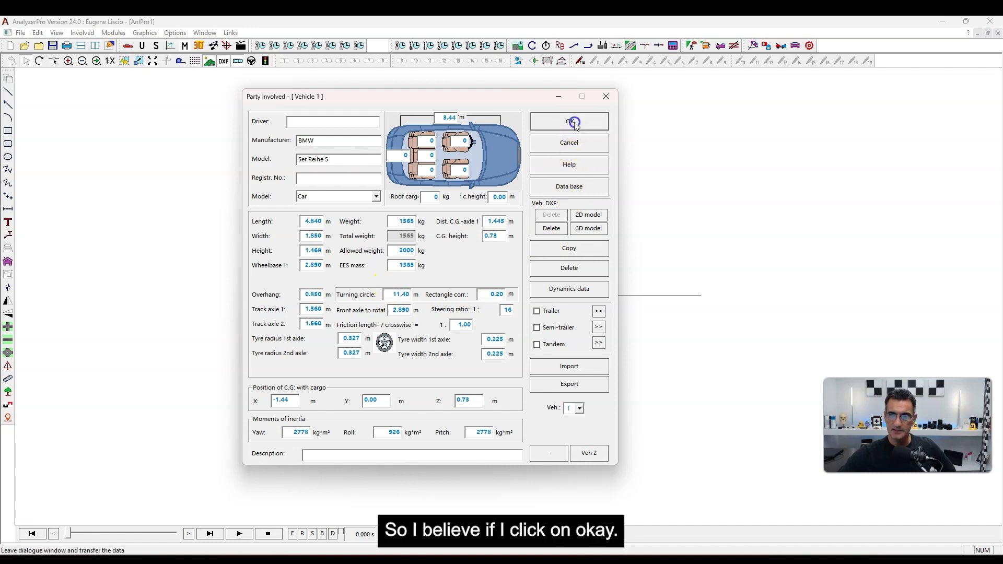
Calculate vehicle 1's distance-time motion with a 5 s interval and a 70 km/h initial velocity in phase 1.
{"action": "scroll", "coordinate": [513, 223], "scroll_direction": "up", "scroll_amount": 2}
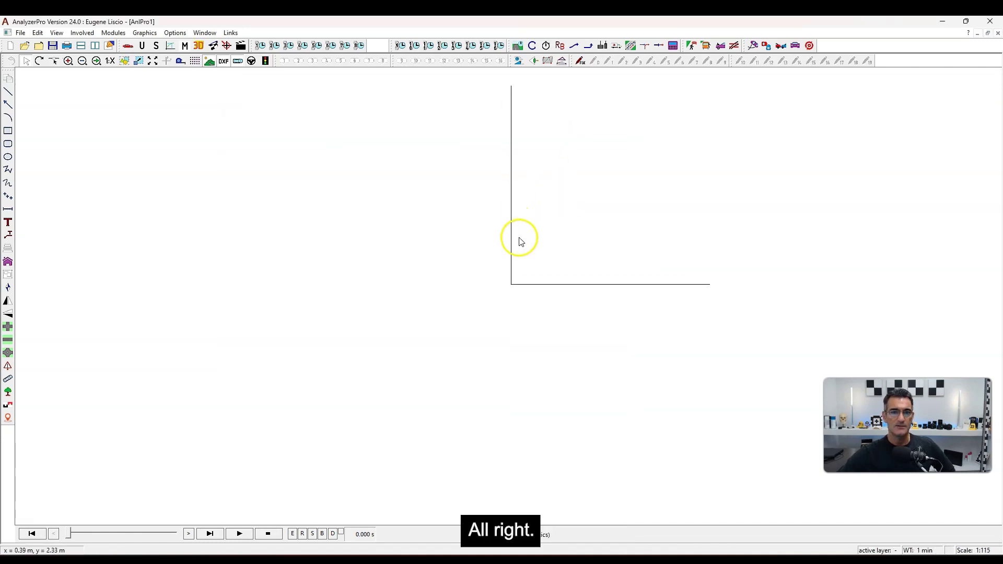
{"action": "middle_click_drag", "start_coordinate": [517, 230], "coordinate": [500, 246]}
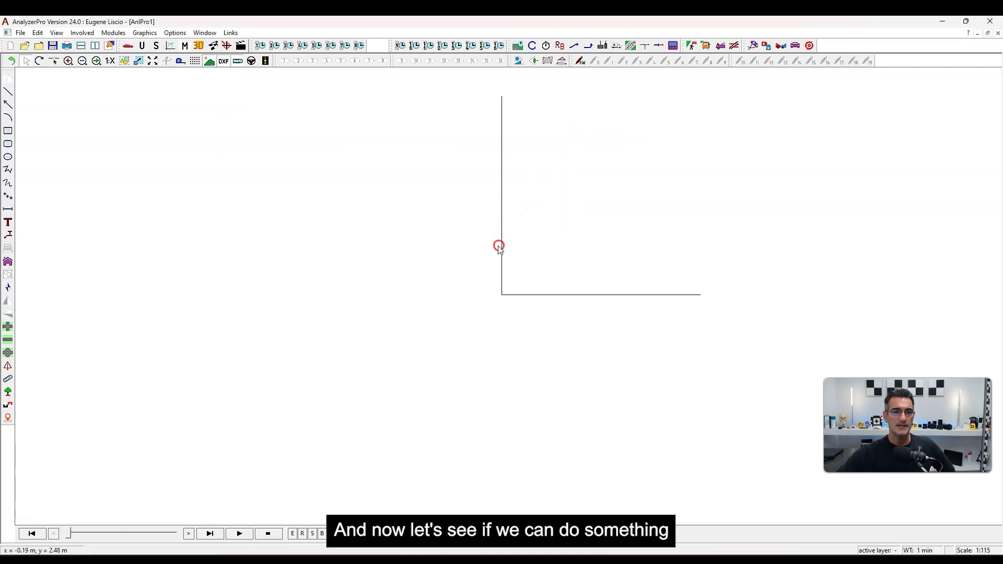
{"action": "left_click", "coordinate": [262, 48]}
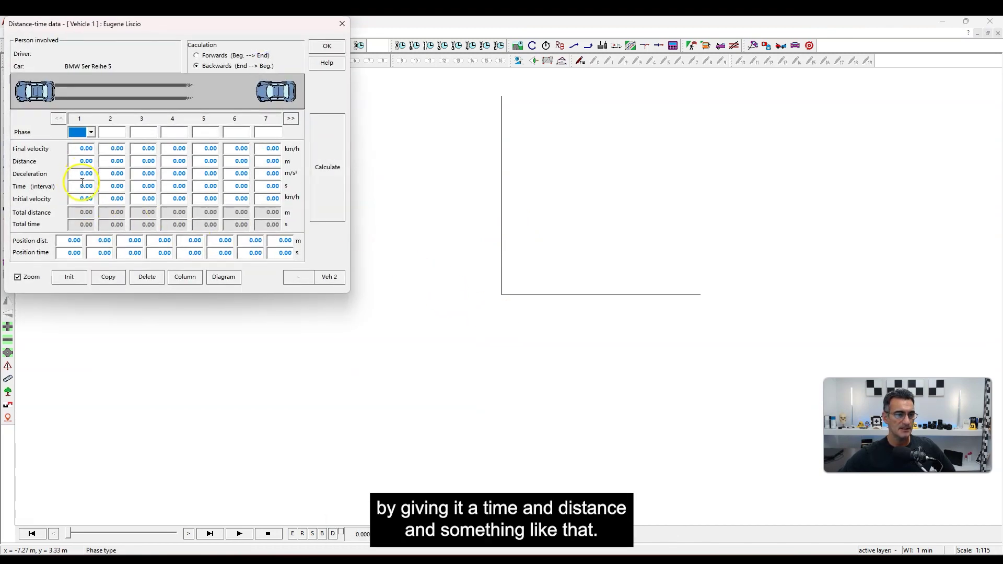
{"action": "left_click", "coordinate": [84, 186]}
{"action": "type", "text": "5"}
{"action": "left_click", "coordinate": [77, 199]}
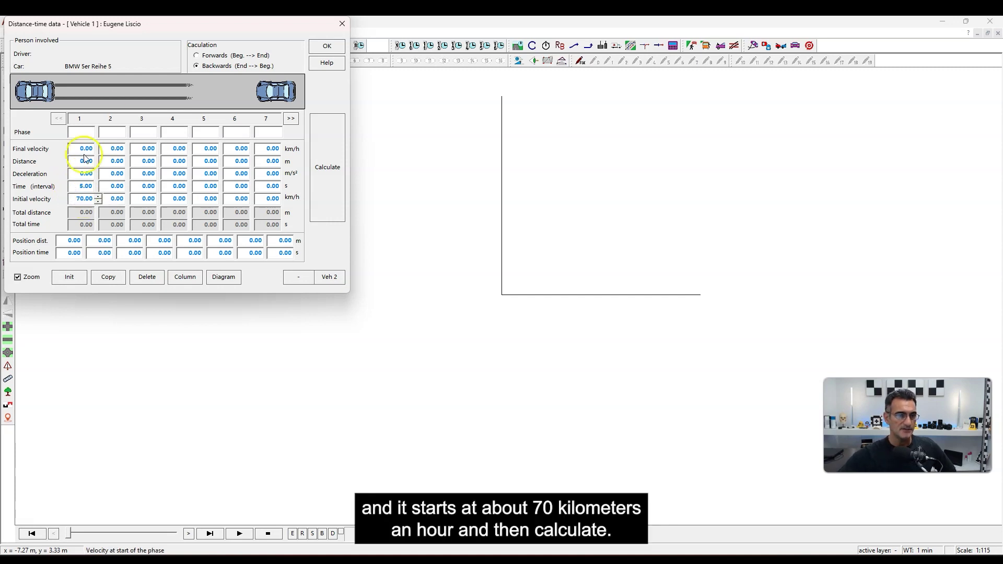
{"action": "left_click", "coordinate": [327, 190]}
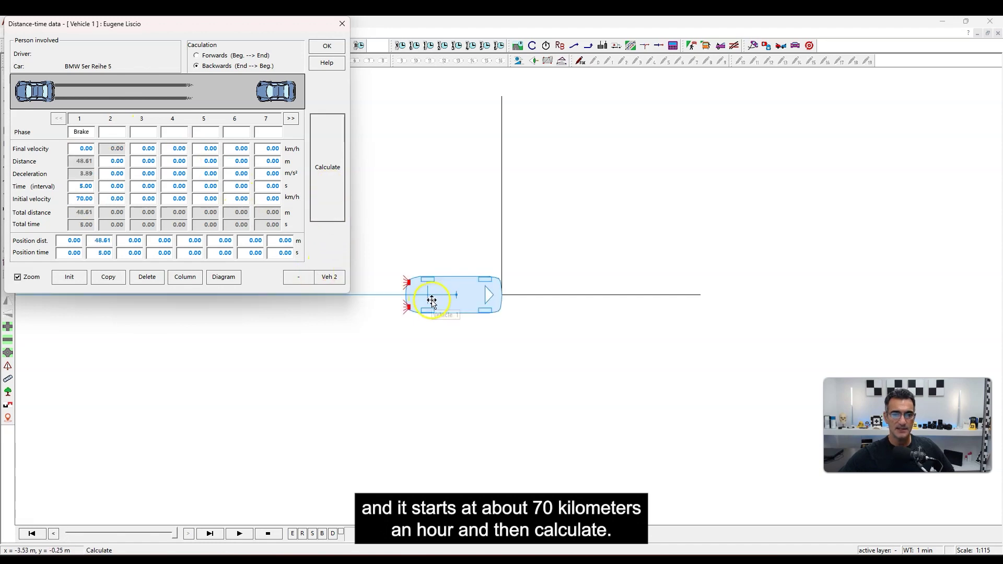
{"action": "left_click", "coordinate": [326, 46]}
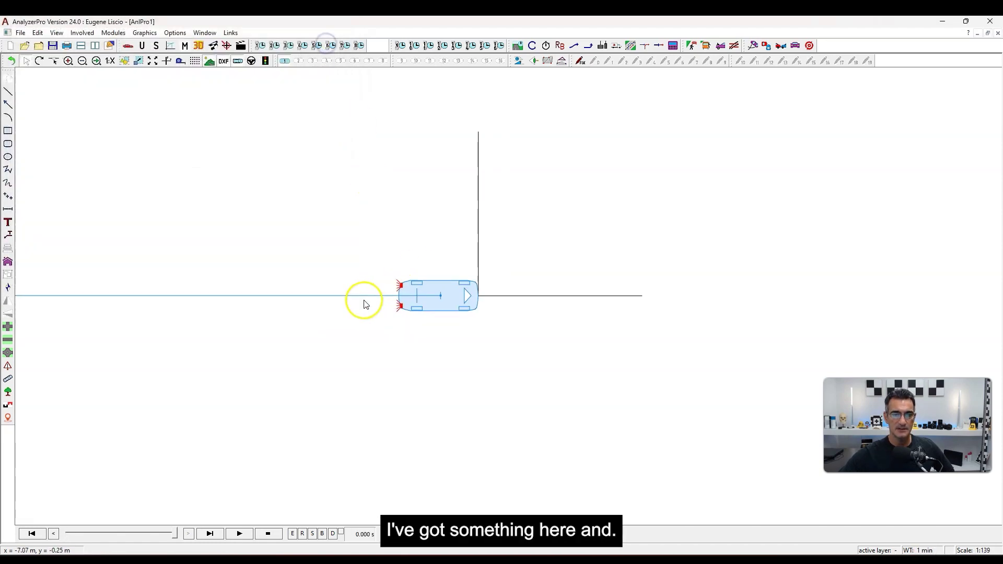
Play vehicle 1's motion along its path in the plan drawing, stop it partway and open the 3D view.
{"action": "left_click", "coordinate": [339, 316]}
{"action": "mouse_move", "coordinate": [341, 317]}
{"action": "left_mouse_down"}
{"action": "mouse_move", "coordinate": [472, 295]}
{"action": "mouse_move", "coordinate": [594, 301]}
{"action": "left_mouse_up"}
{"action": "scroll", "coordinate": [593, 301], "scroll_direction": "down", "scroll_amount": 2}
{"action": "left_click", "coordinate": [543, 308]}
{"action": "left_click", "coordinate": [239, 533]}
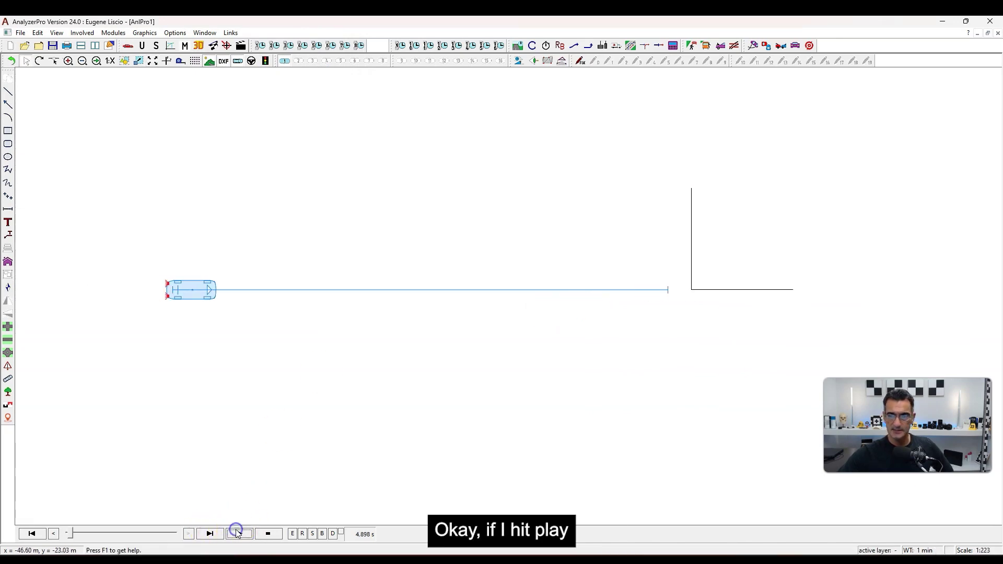
{"action": "left_click", "coordinate": [410, 308]}
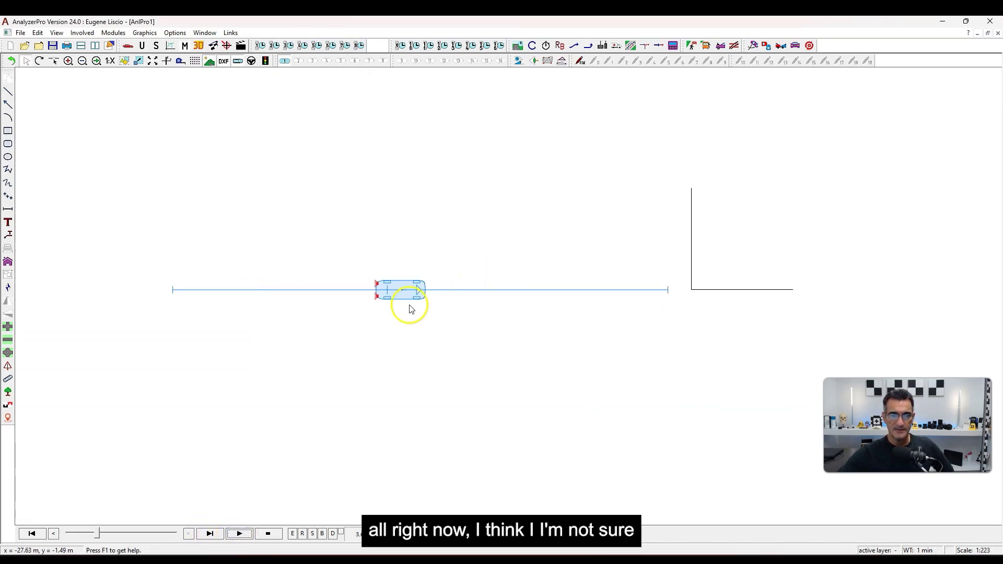
{"action": "left_click", "coordinate": [269, 534]}
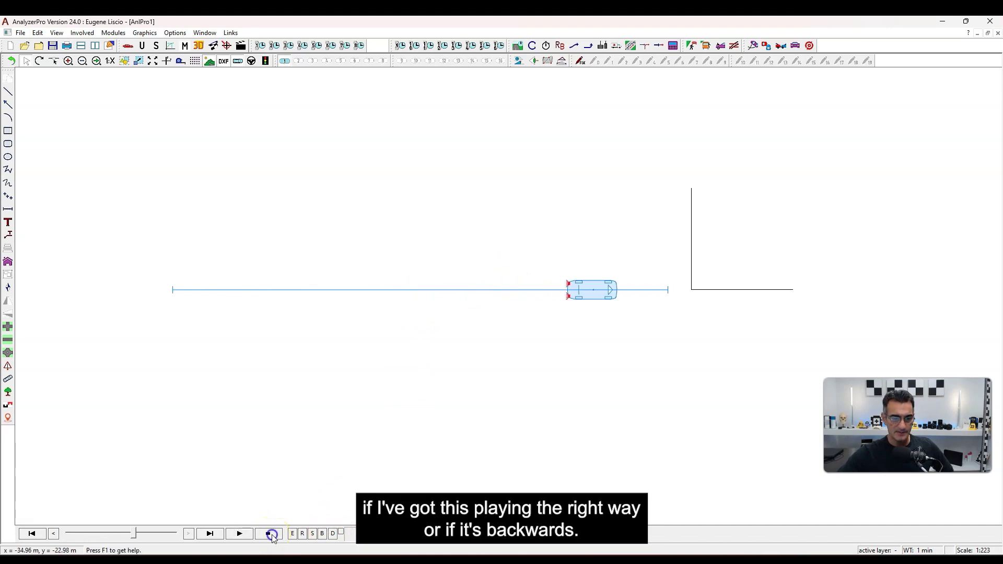
{"action": "left_click", "coordinate": [199, 45]}
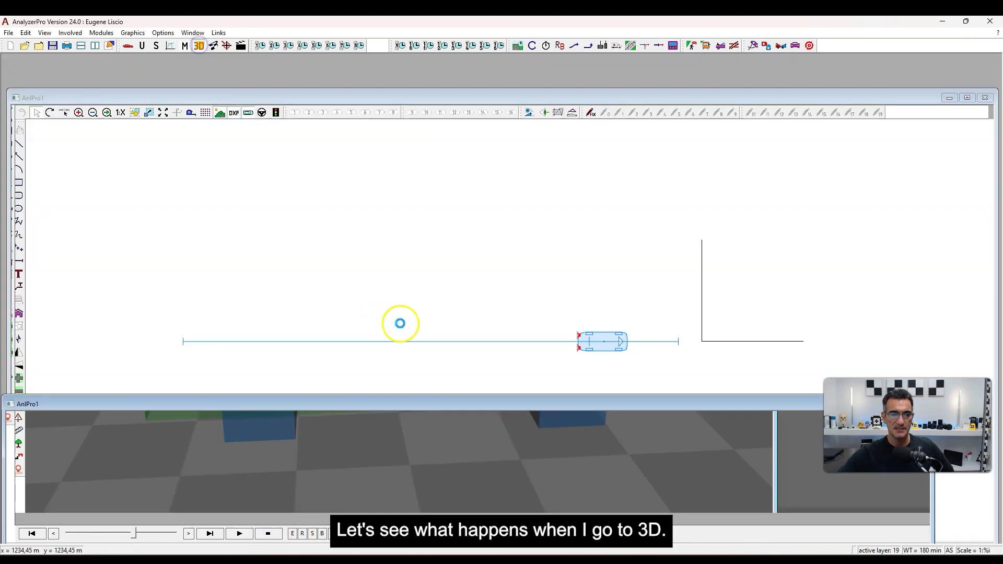
Move the plan drawing window out of the way and maximize the 3D view window.
{"action": "left_click_drag", "start_coordinate": [847, 145], "coordinate": [819, 59]}
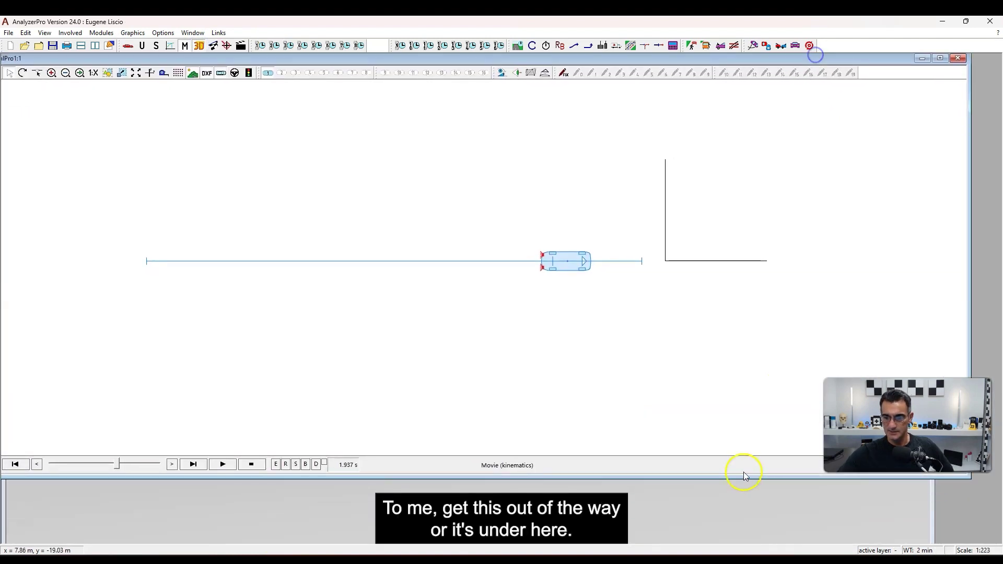
{"action": "left_click_drag", "start_coordinate": [683, 401], "coordinate": [672, 103]}
{"action": "double_click", "coordinate": [670, 103]}
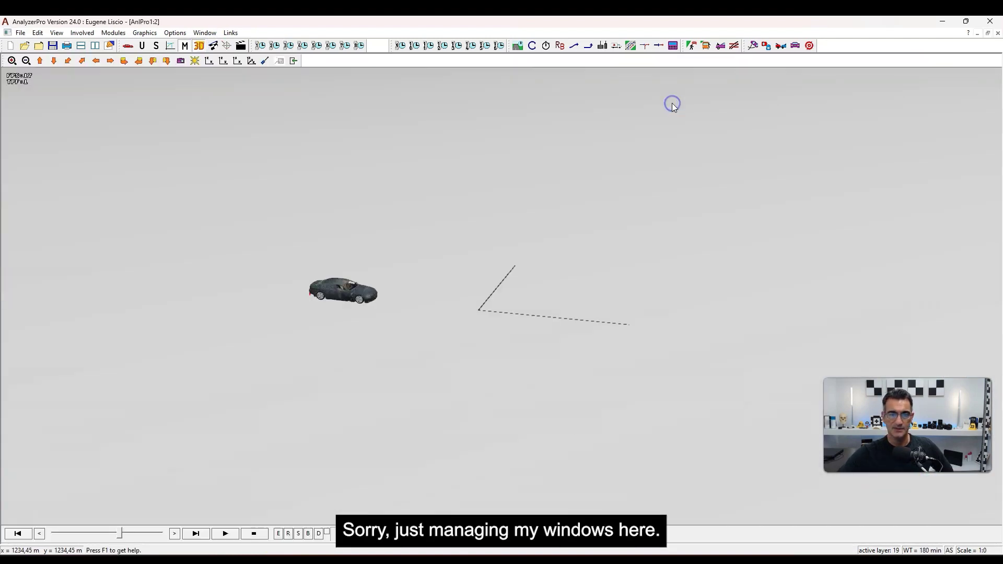
Play vehicle 1's motion in the 3D view, and replay it in full from the beginning.
{"action": "mouse_move", "coordinate": [419, 368]}
{"action": "left_mouse_down"}
{"action": "mouse_move", "coordinate": [443, 380]}
{"action": "mouse_move", "coordinate": [432, 382]}
{"action": "left_mouse_up"}
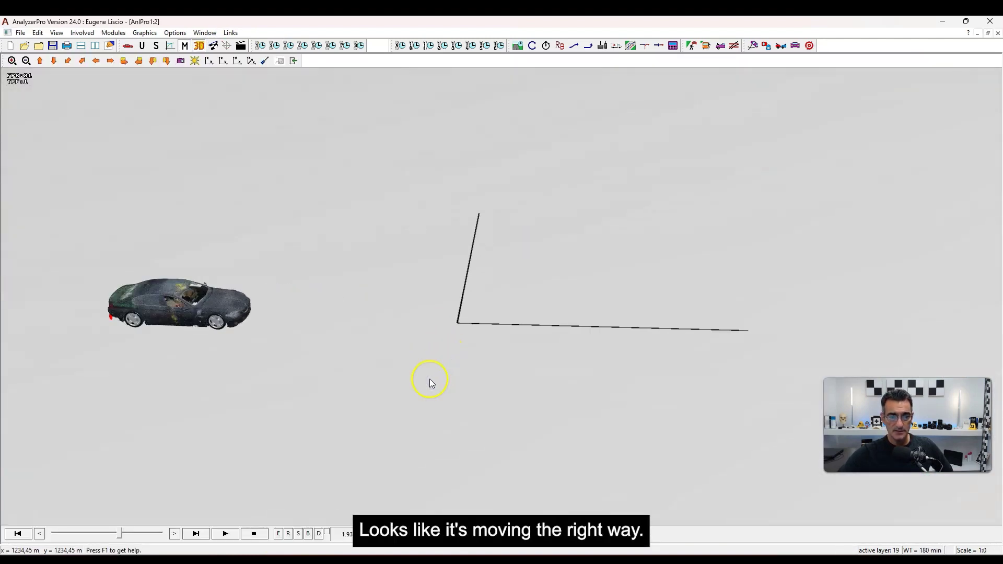
{"action": "left_click", "coordinate": [224, 534]}
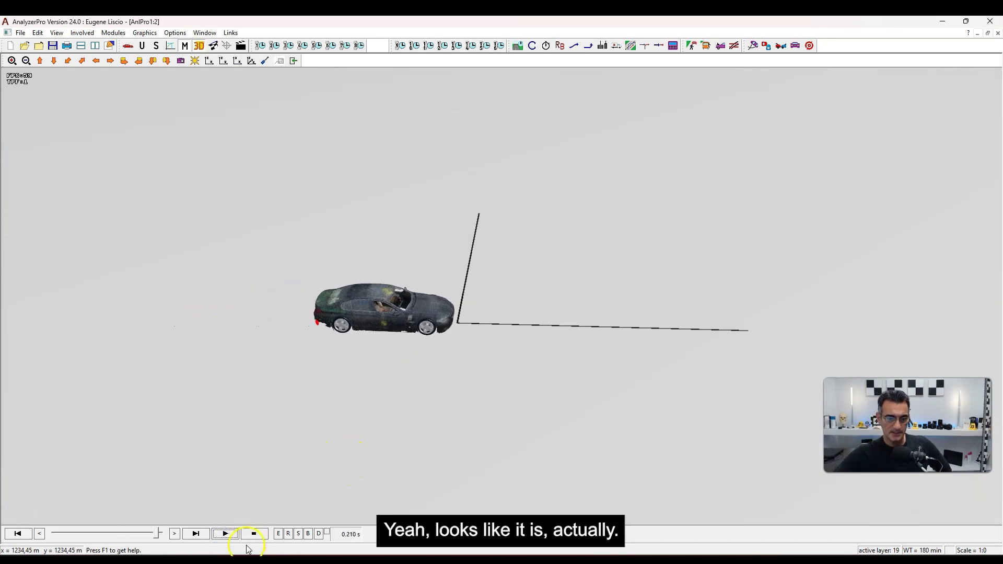
{"action": "left_click", "coordinate": [130, 533]}
{"action": "left_click", "coordinate": [21, 534]}
{"action": "scroll", "coordinate": [431, 347], "scroll_direction": "down", "scroll_amount": 5}
{"action": "middle_click_drag", "start_coordinate": [340, 371], "coordinate": [583, 370]}
{"action": "left_click", "coordinate": [229, 538]}
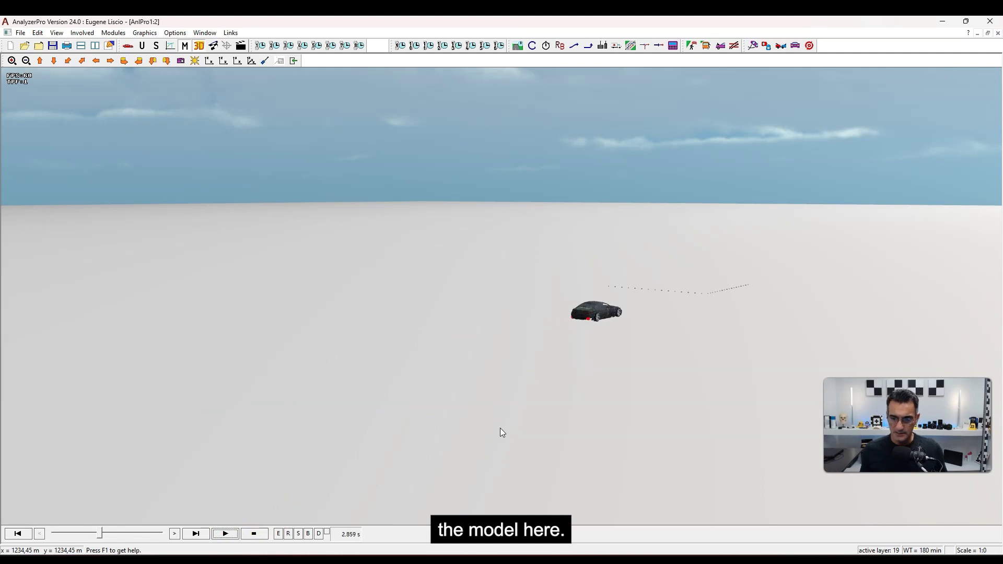
{"action": "left_click_drag", "start_coordinate": [636, 261], "coordinate": [566, 374]}
{"action": "left_click_drag", "start_coordinate": [459, 402], "coordinate": [516, 380]}
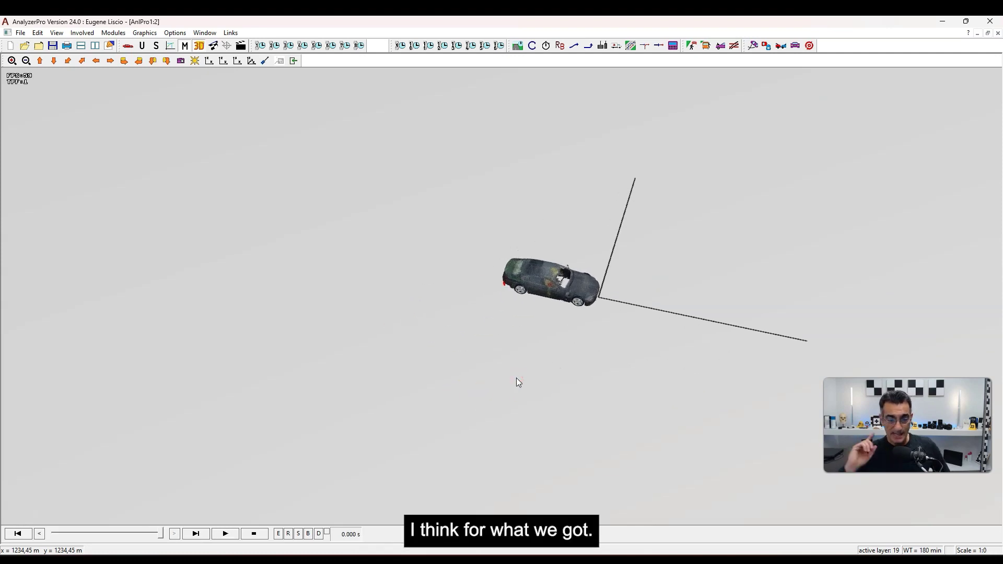
Switch to the BMW 5 folder in File Explorer and look through the exported BMW_5 OBJ, MTL and PNG files.
{"action": "left_click", "coordinate": [238, 391]}
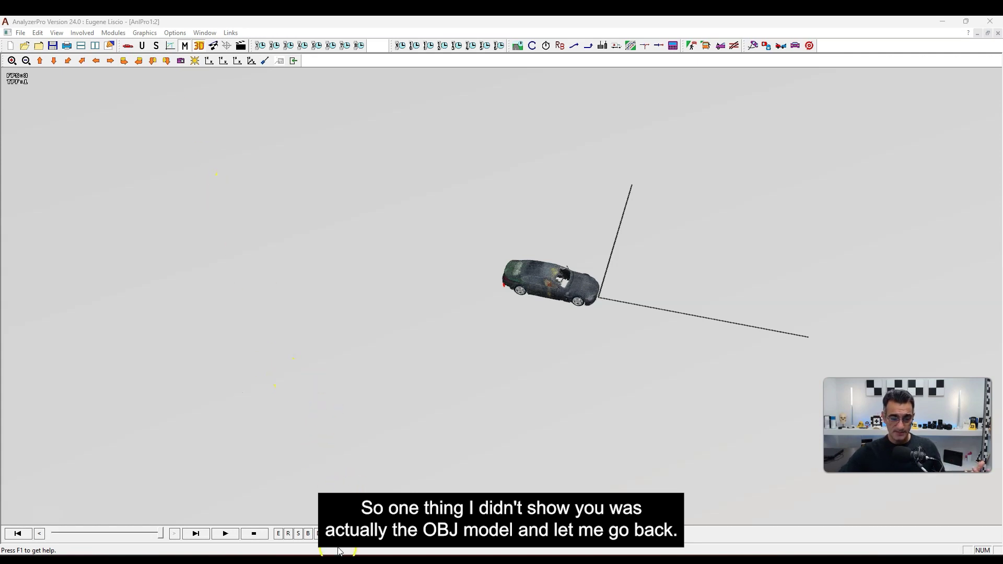
{"action": "key", "text": "alt+Tab"}
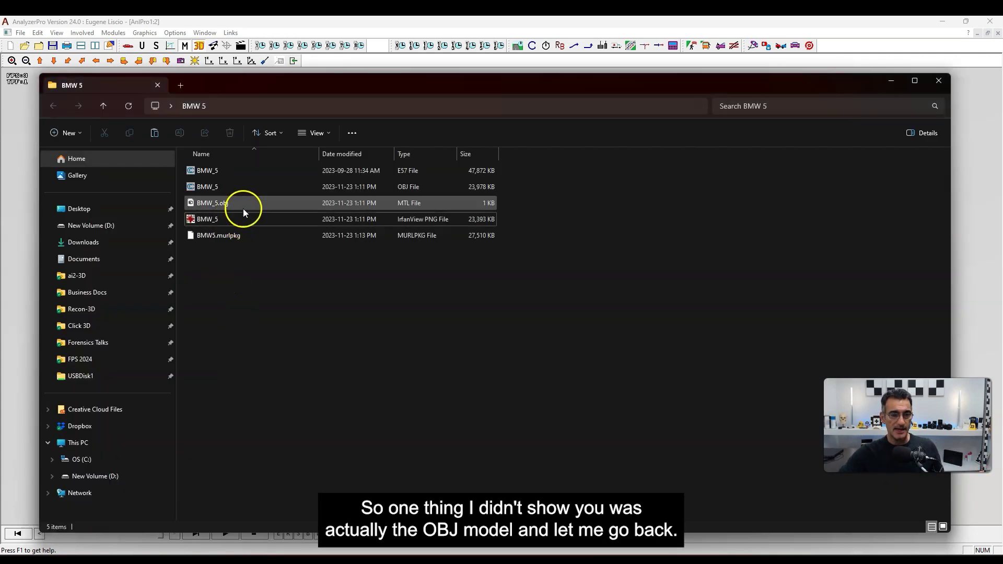
{"action": "left_click", "coordinate": [236, 187]}
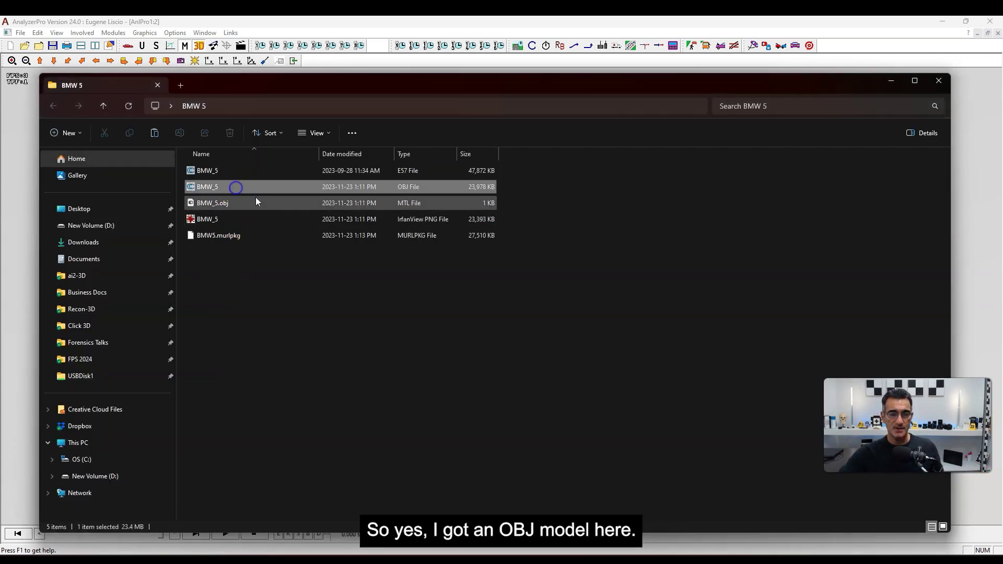
{"action": "left_click", "coordinate": [419, 202]}
{"action": "left_click", "coordinate": [420, 219]}
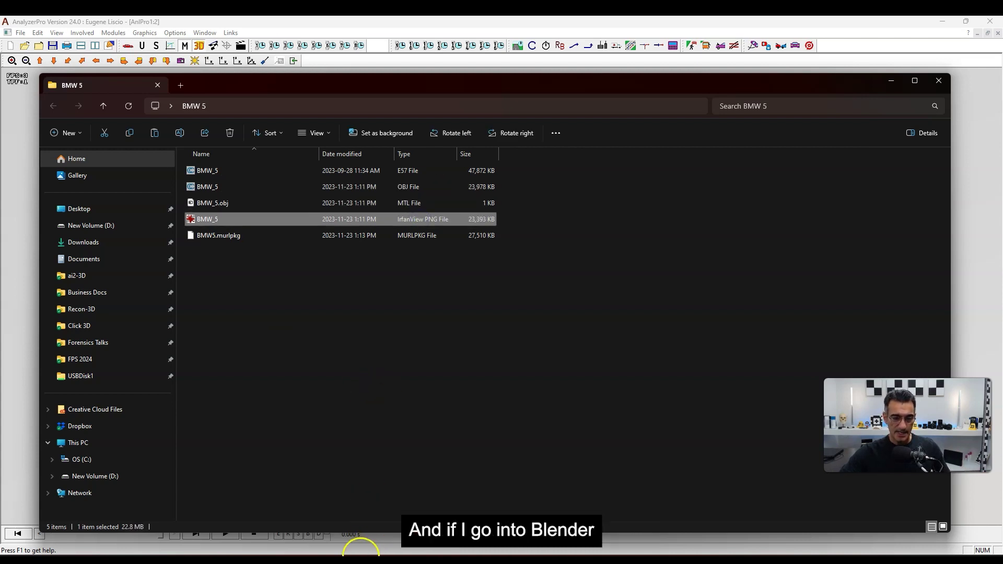
Switch to Blender and import BMW_5.obj from the desktop's BMW 5 folder with the legacy Wavefront (.obj) importer.
{"action": "left_click", "coordinate": [319, 522]}
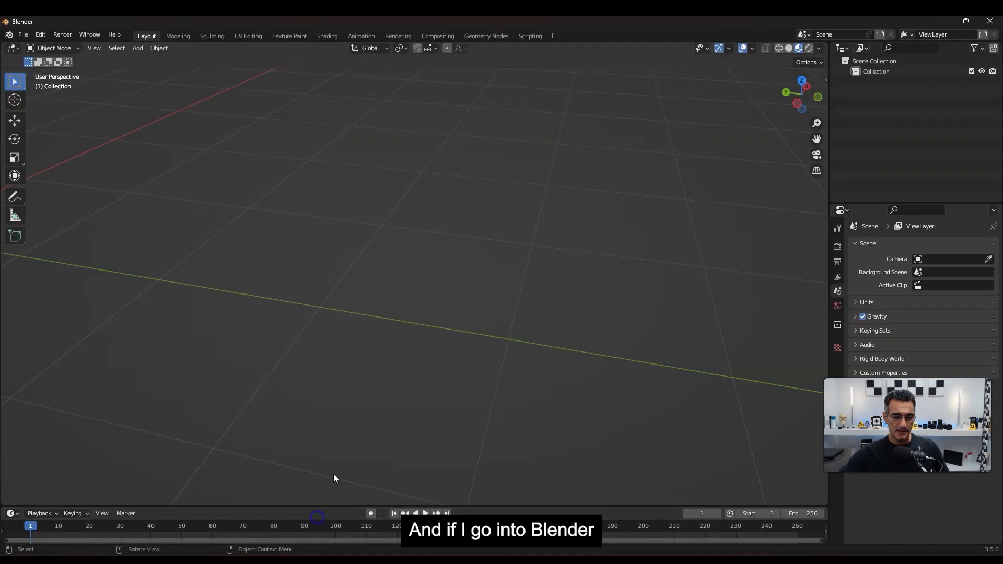
{"action": "left_click", "coordinate": [24, 36]}
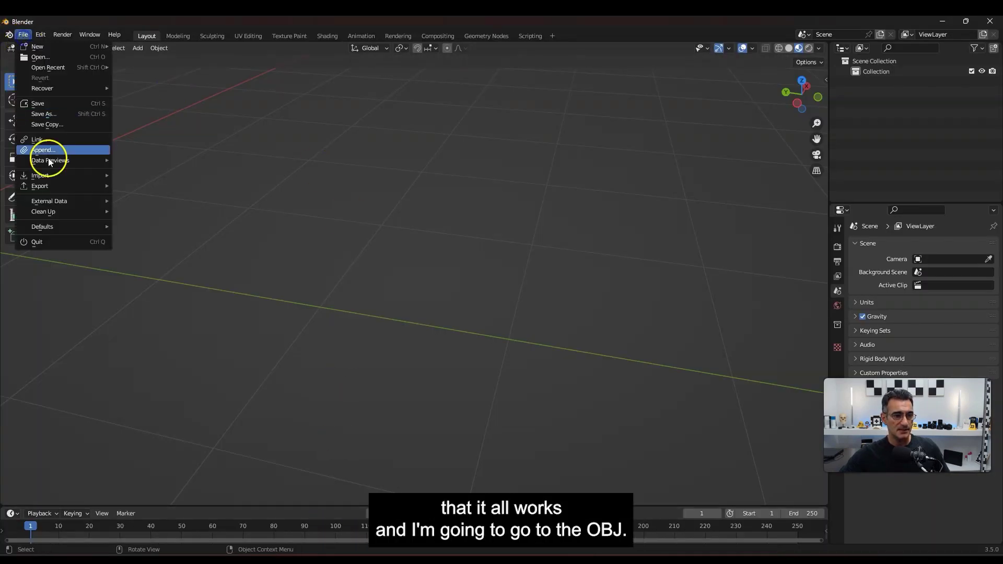
{"action": "mouse_move", "coordinate": [68, 176]}
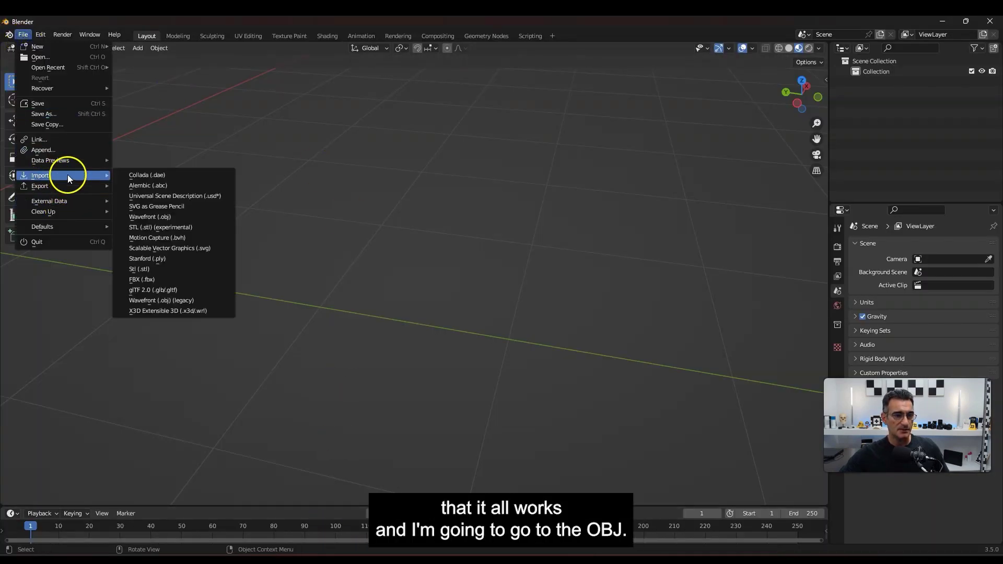
{"action": "left_click", "coordinate": [166, 300]}
{"action": "left_click", "coordinate": [378, 177]}
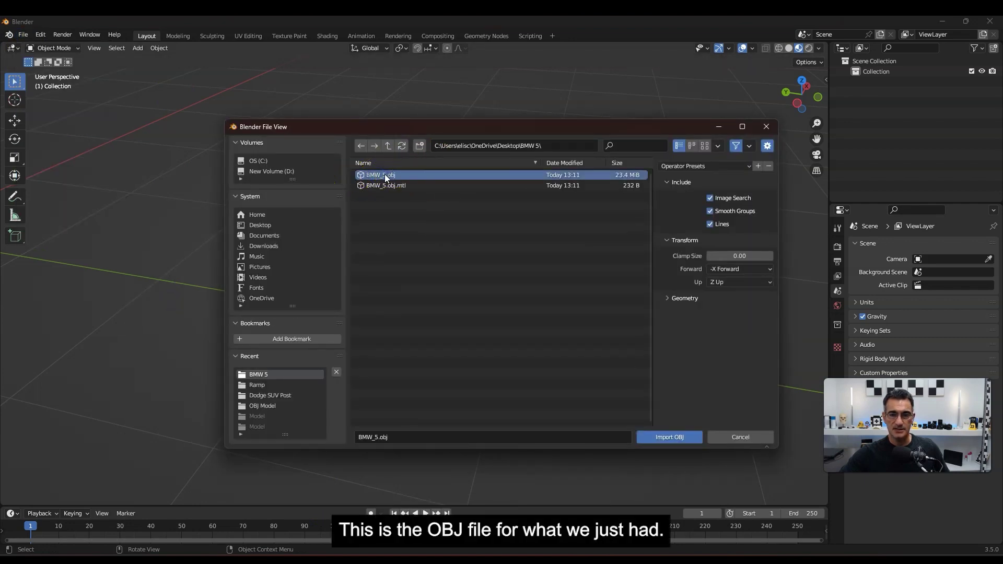
{"action": "double_click", "coordinate": [381, 177]}
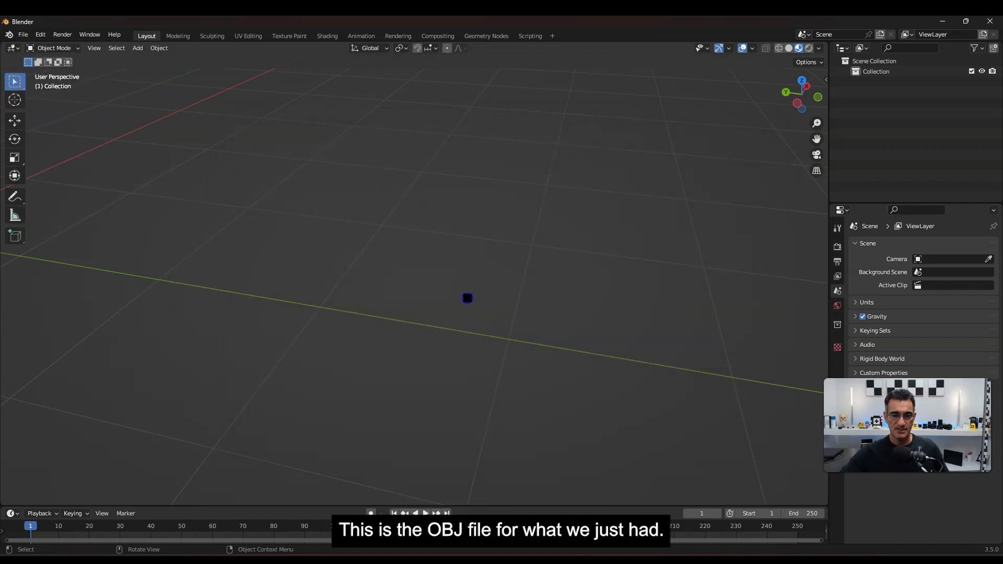
Examine the imported BMW mesh and its texture up close and from different angles.
{"action": "scroll", "coordinate": [392, 349], "scroll_direction": "down", "scroll_amount": 10}
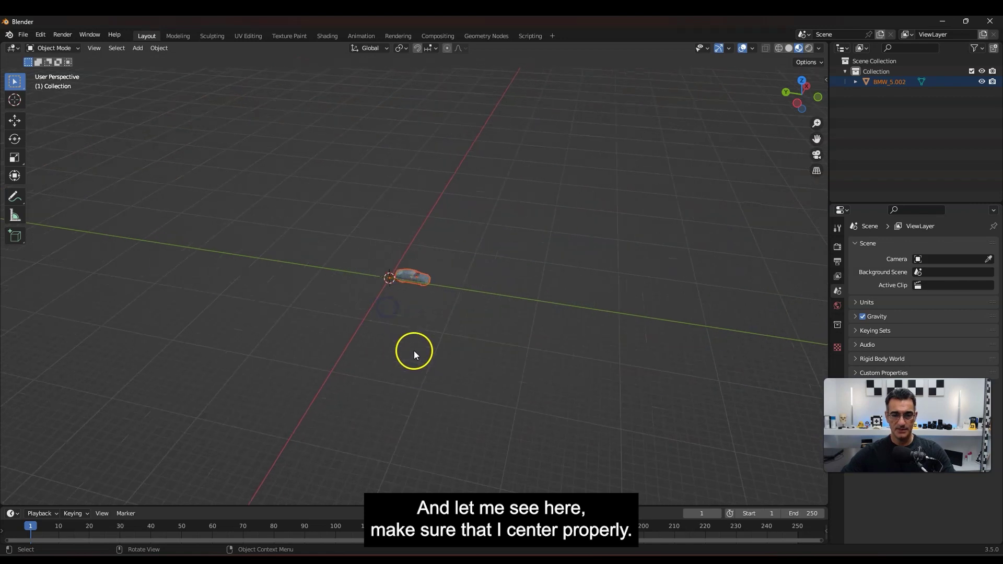
{"action": "scroll", "coordinate": [412, 300], "scroll_direction": "up", "scroll_amount": 6}
{"action": "scroll", "coordinate": [413, 280], "scroll_direction": "down", "scroll_amount": 2}
{"action": "left_click", "coordinate": [403, 349]}
{"action": "middle_click_drag", "start_coordinate": [411, 331], "coordinate": [427, 321]}
{"action": "middle_click_drag", "start_coordinate": [412, 195], "coordinate": [464, 447]}
{"action": "left_click", "coordinate": [413, 296]}
{"action": "scroll", "coordinate": [430, 312], "scroll_direction": "down", "scroll_amount": 4}
{"action": "scroll", "coordinate": [447, 316], "scroll_direction": "up", "scroll_amount": 3}
Switch to the browser to view the AnalyzerPro website at analyzer.at, and return to AnalyzerPro's 3D view.
{"action": "left_click", "coordinate": [385, 559]}
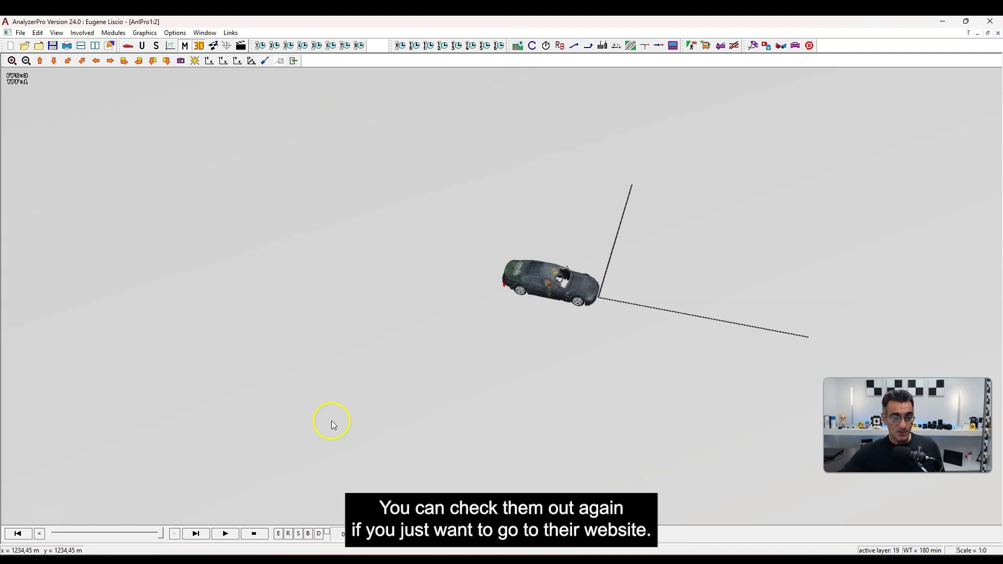
{"action": "left_click", "coordinate": [146, 505]}
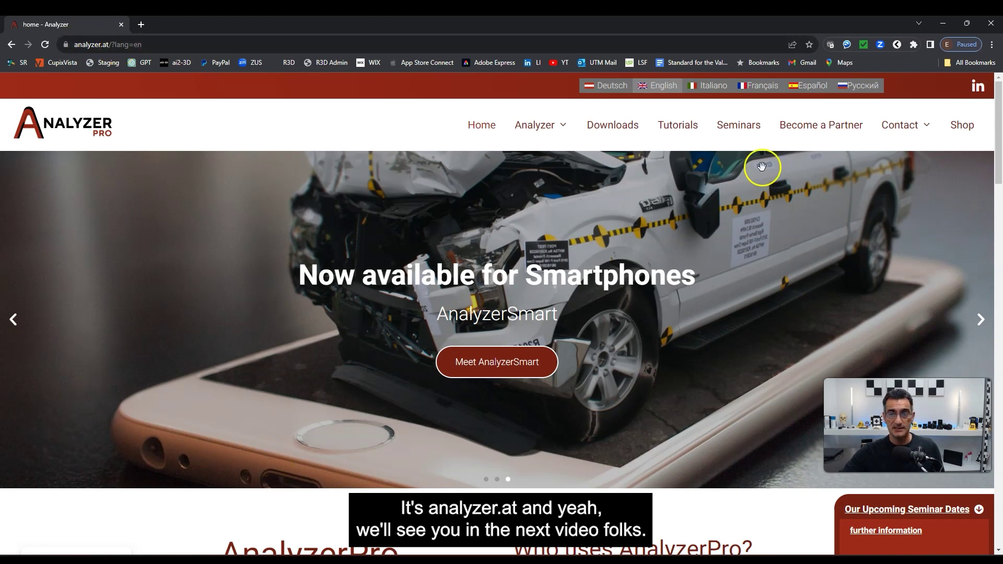
{"action": "left_click", "coordinate": [941, 24]}
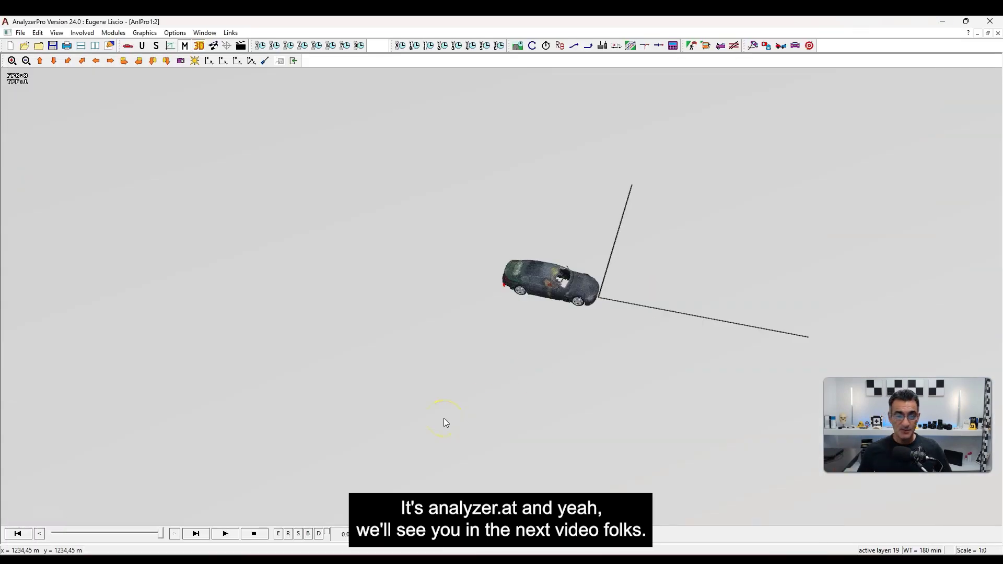